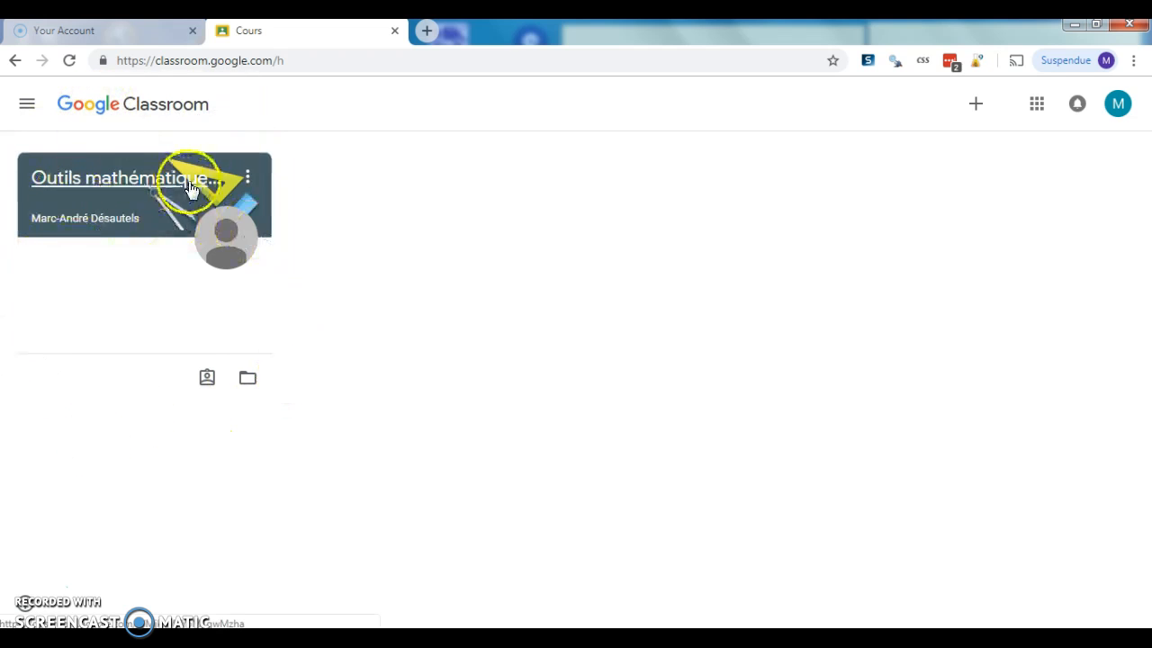
Step: Open the "Outils mathématiques pour architecture 1" course and display its list of assignments
click(130, 188)
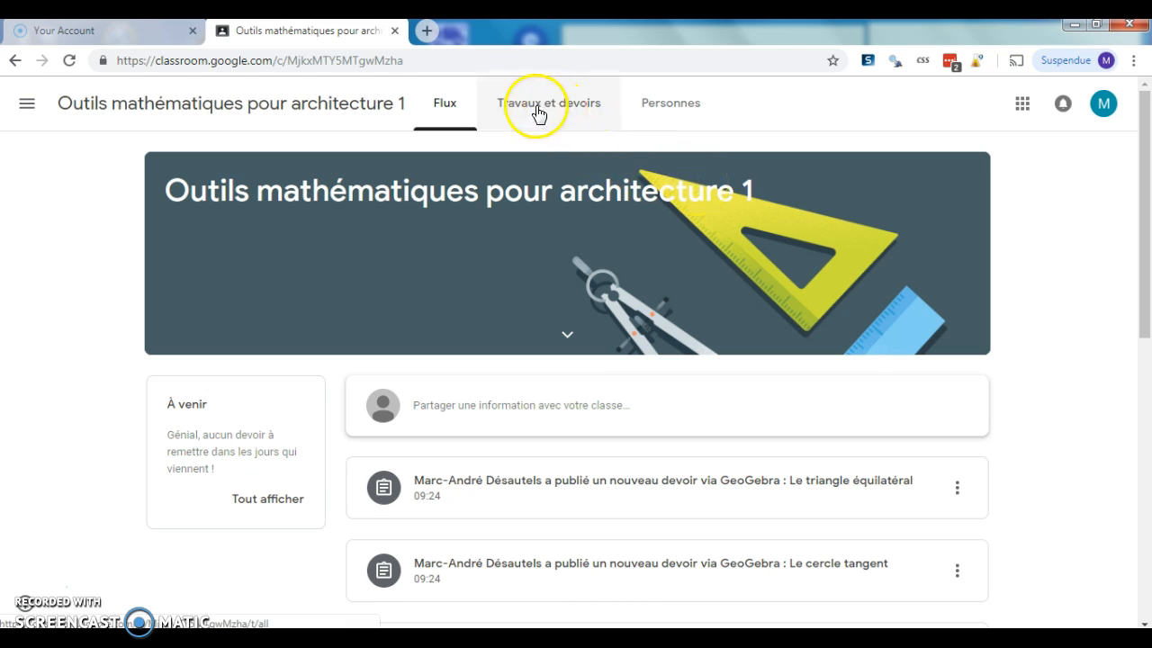
click(571, 117)
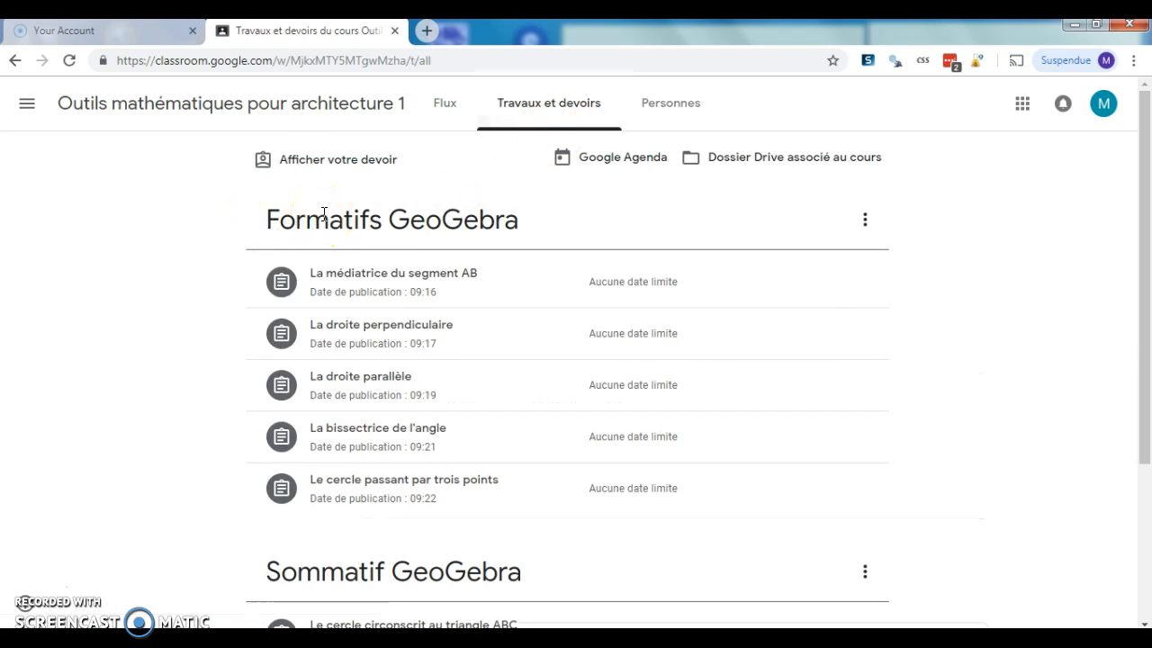
scroll(304, 234, down, 3)
scroll(304, 234, up, 3)
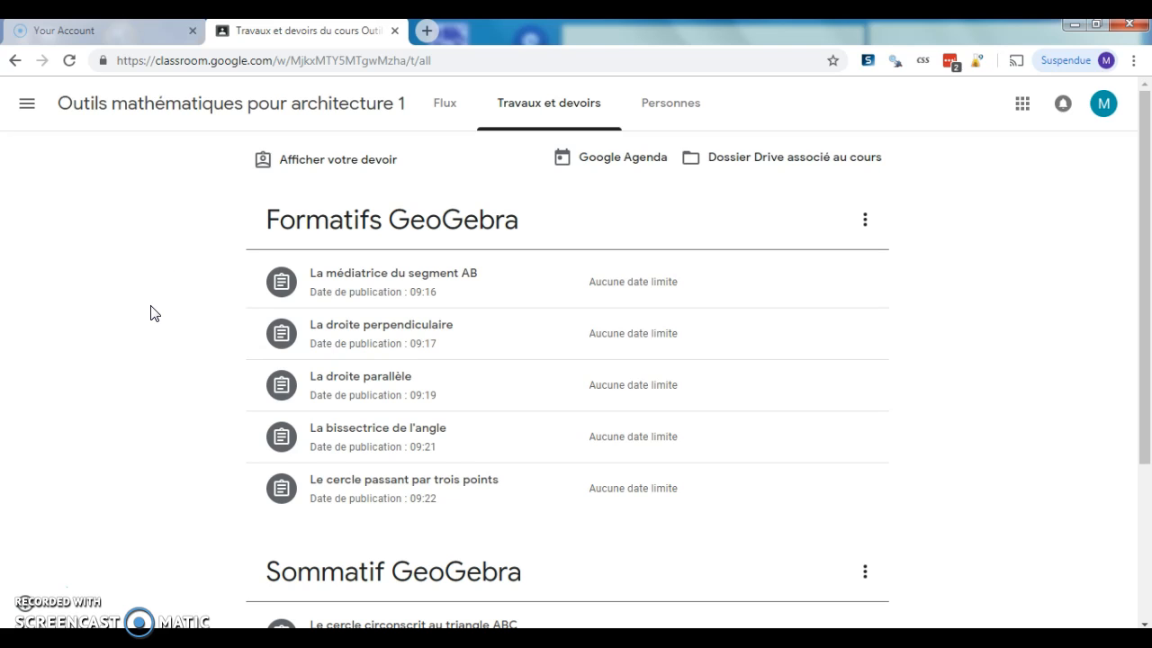
Step: Open the assignment "La médiatrice du segment AB" and launch its attached GeoGebra activity
click(383, 277)
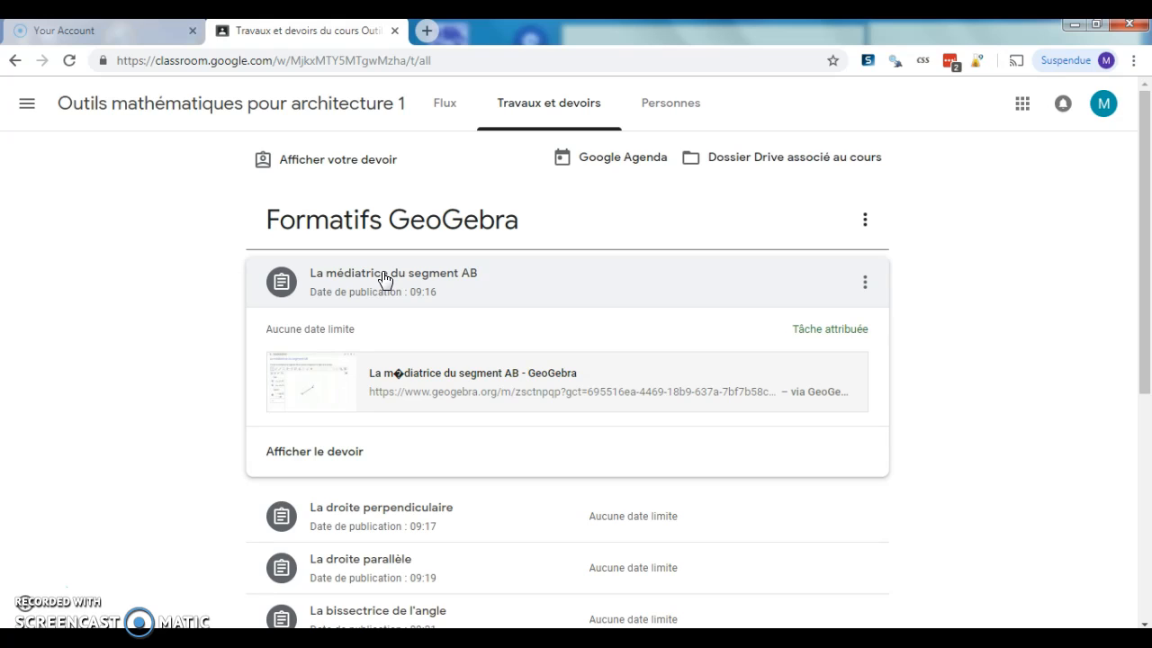
click(313, 453)
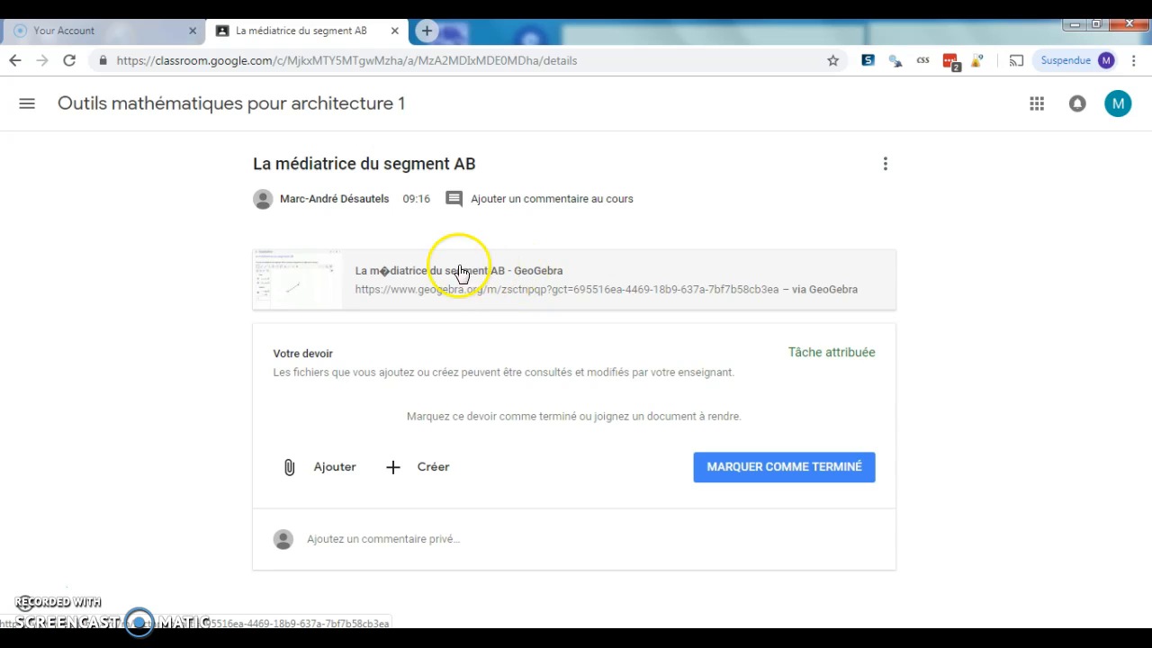
click(457, 280)
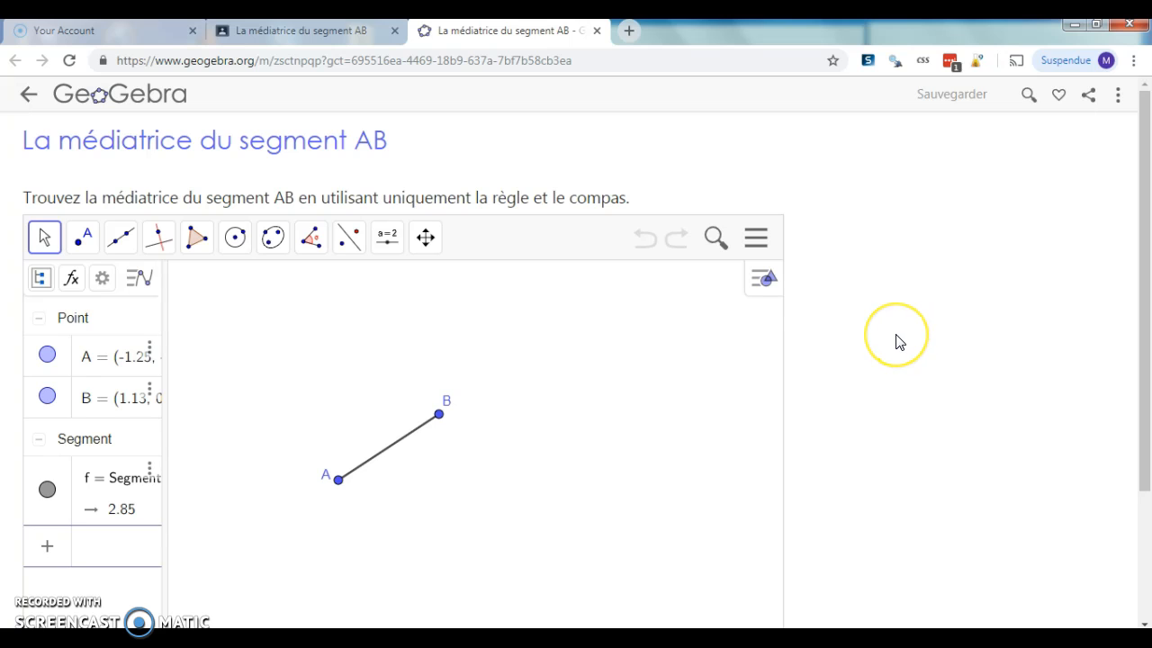
scroll(896, 342, down, 2)
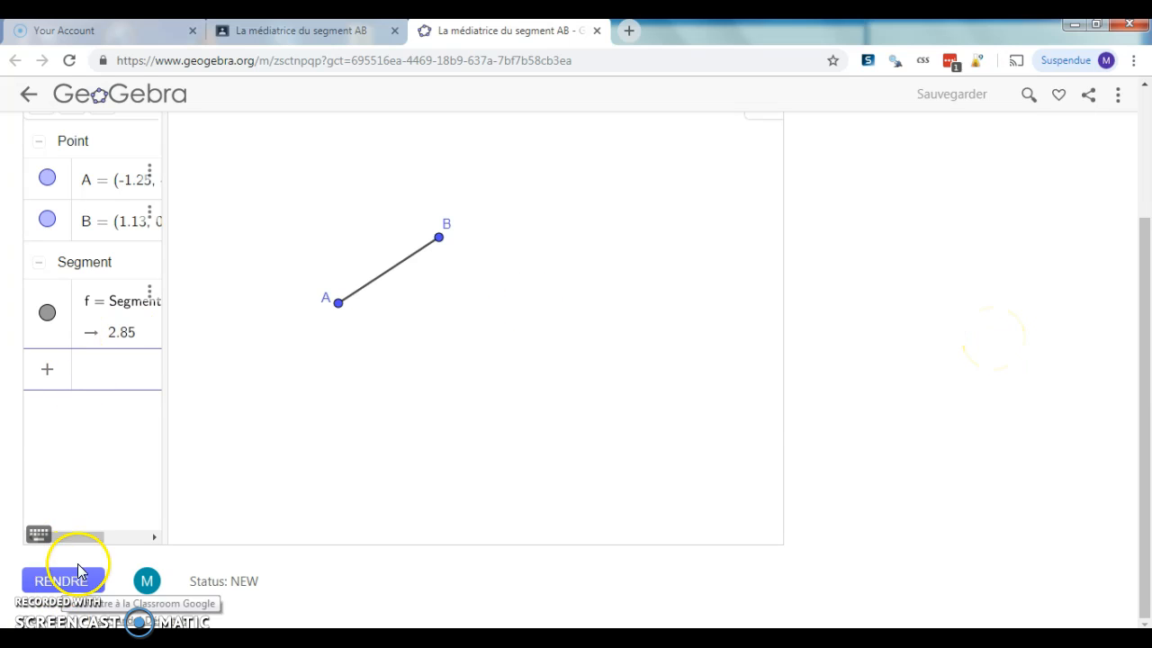
click(877, 246)
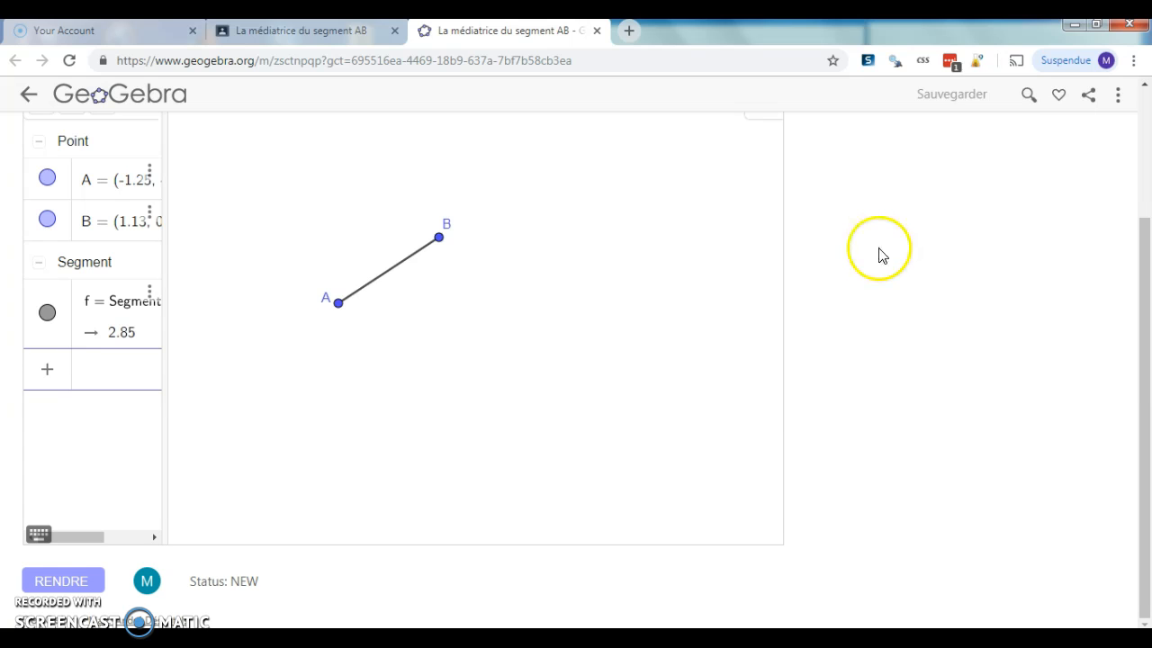
scroll(878, 246, up, 3)
Step: Draw a circle centred on point A and passing through point B with the Cercle (centre-point) tool
drag(458, 420, 495, 452)
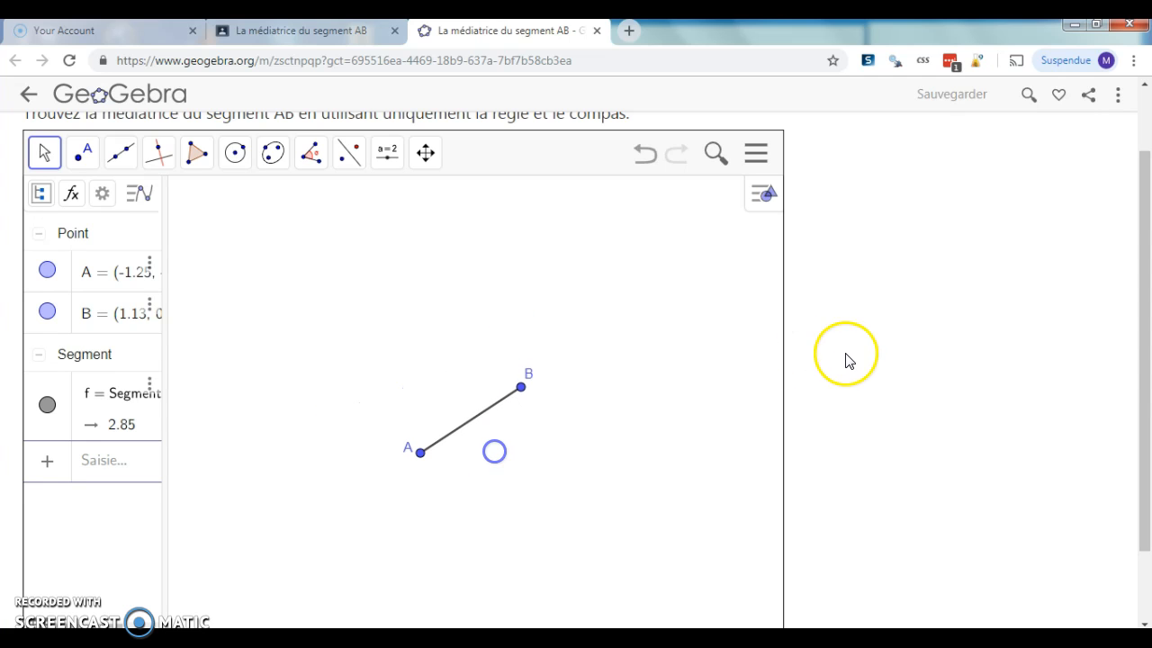
mouse_move(1141, 351)
mouse_down()
mouse_move(1144, 378)
mouse_move(1144, 358)
mouse_up()
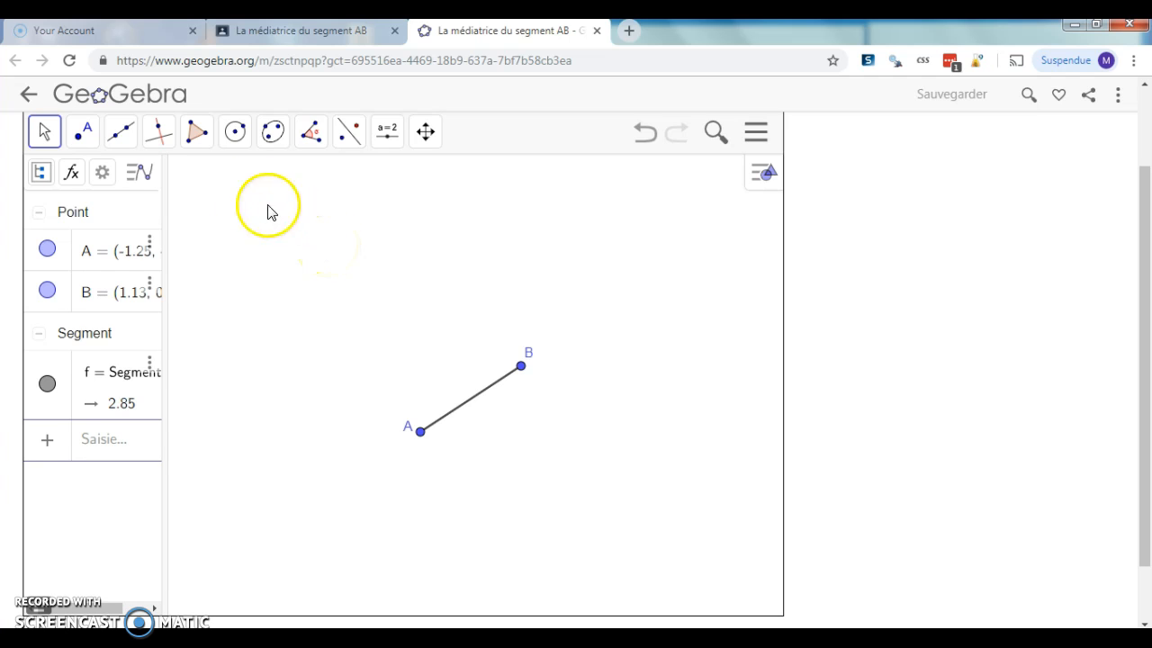
click(235, 131)
click(285, 183)
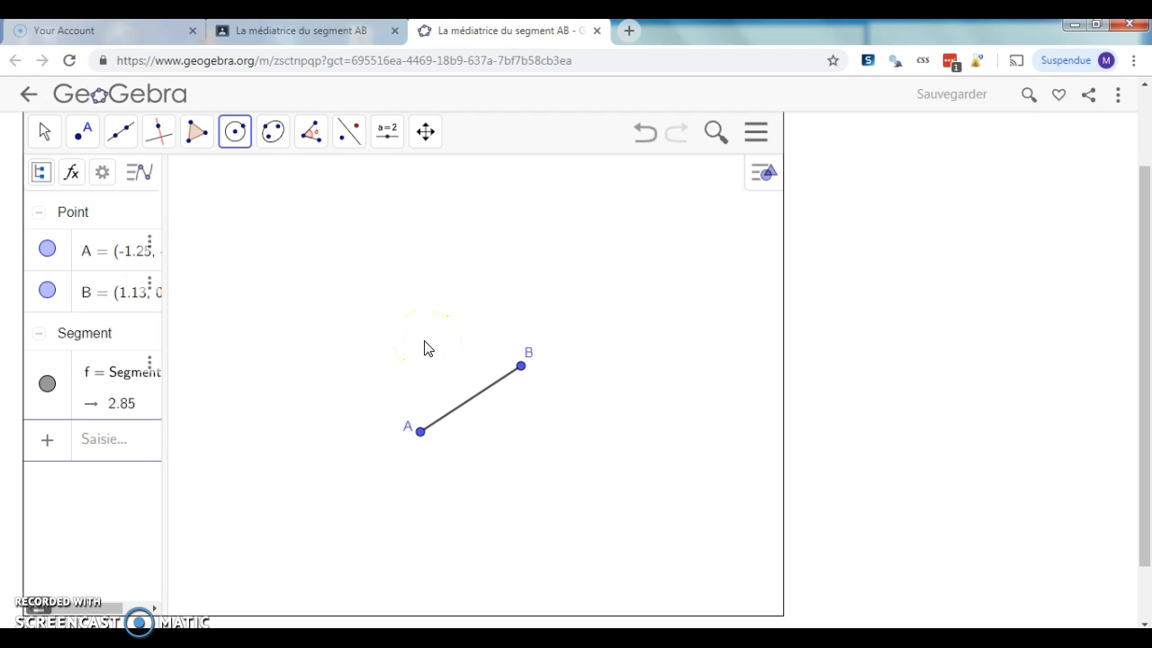
click(420, 431)
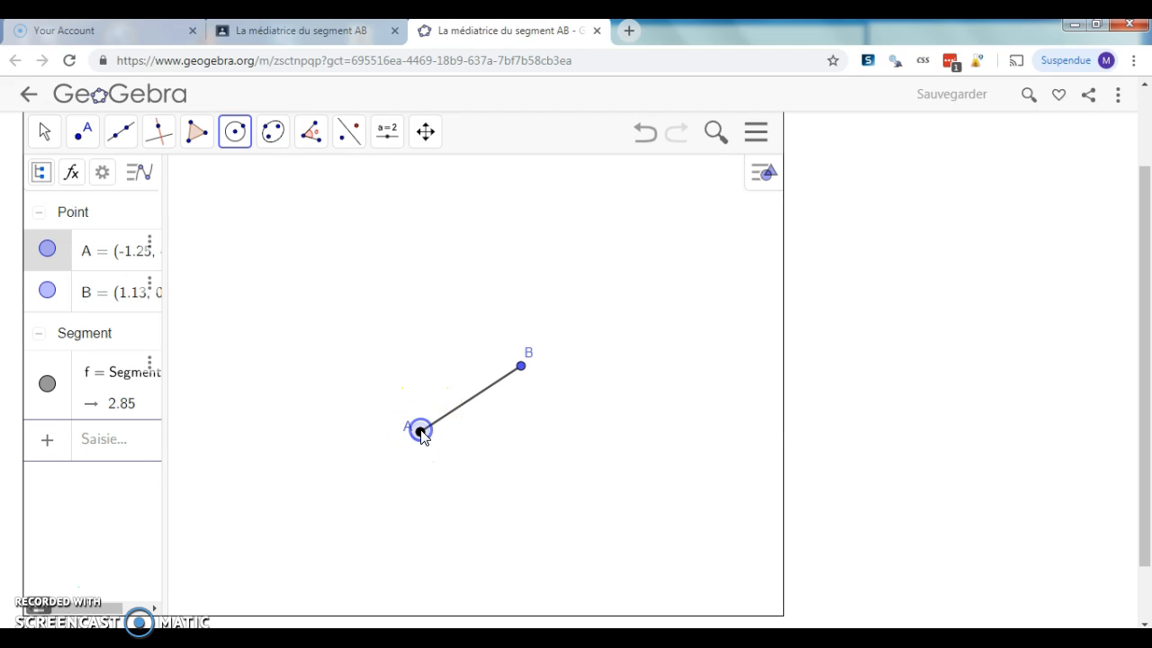
click(522, 367)
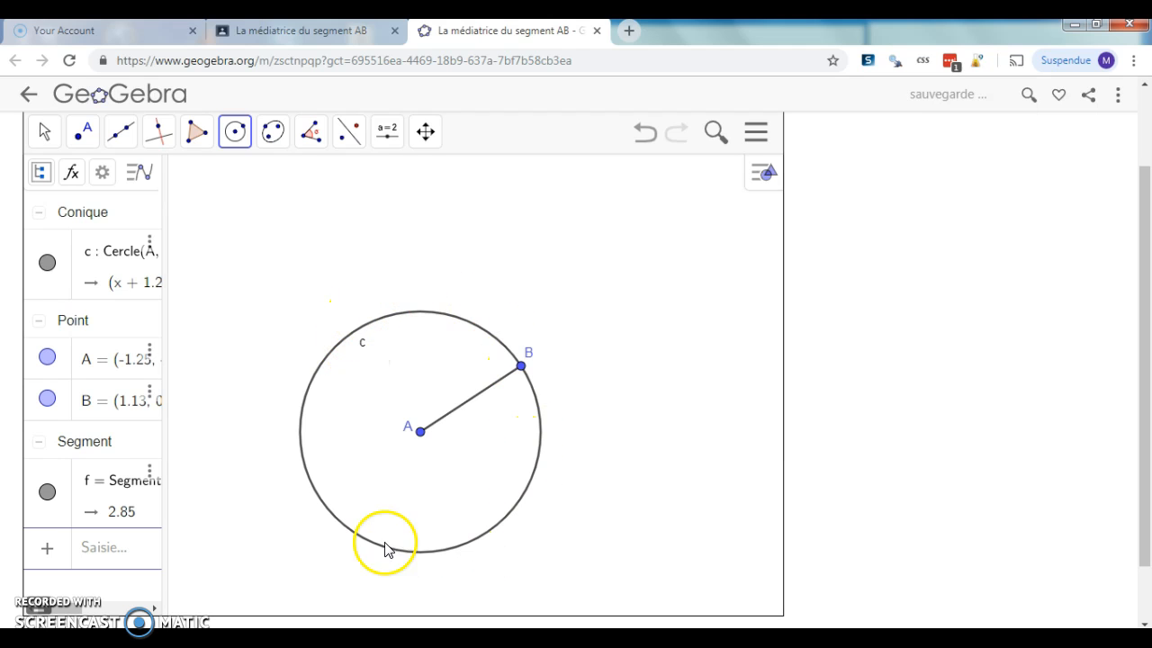
Step: Rename the circle centred on A as c_1 and colour it cyan (#00FFFF)
right_click(382, 330)
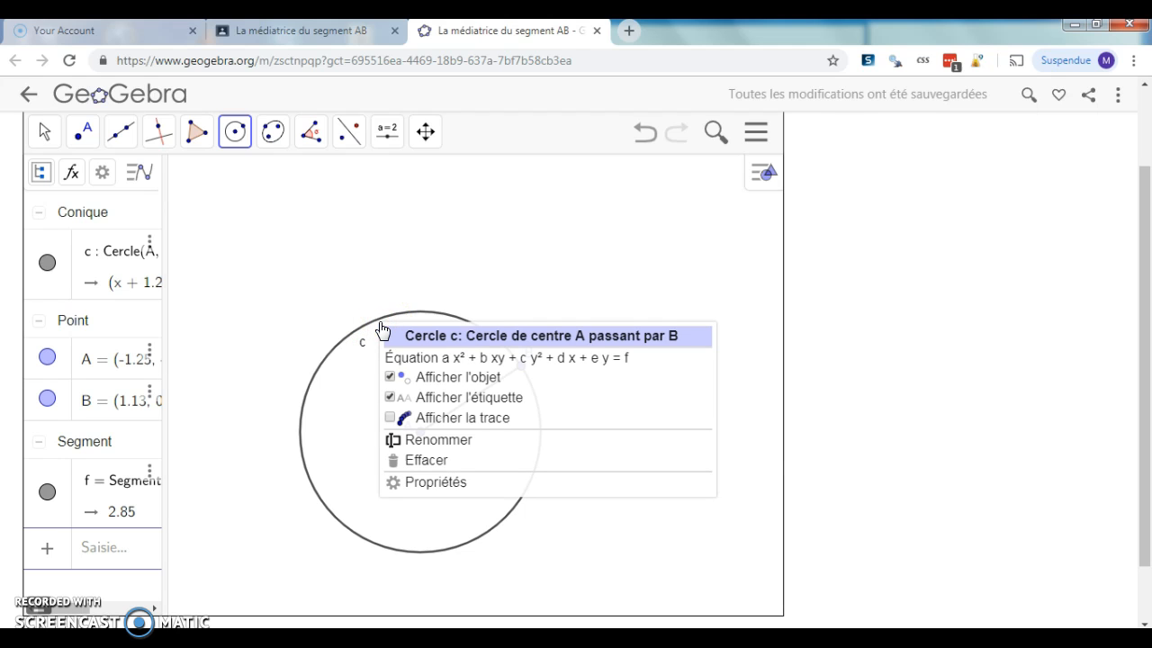
click(443, 486)
click(482, 252)
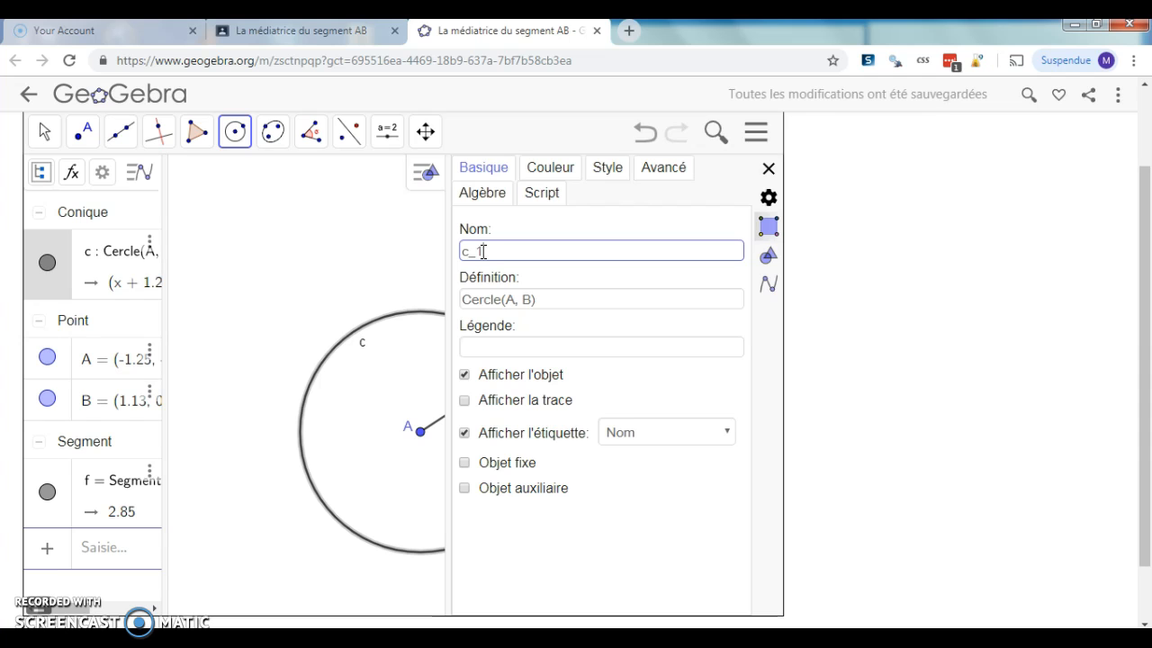
click(532, 167)
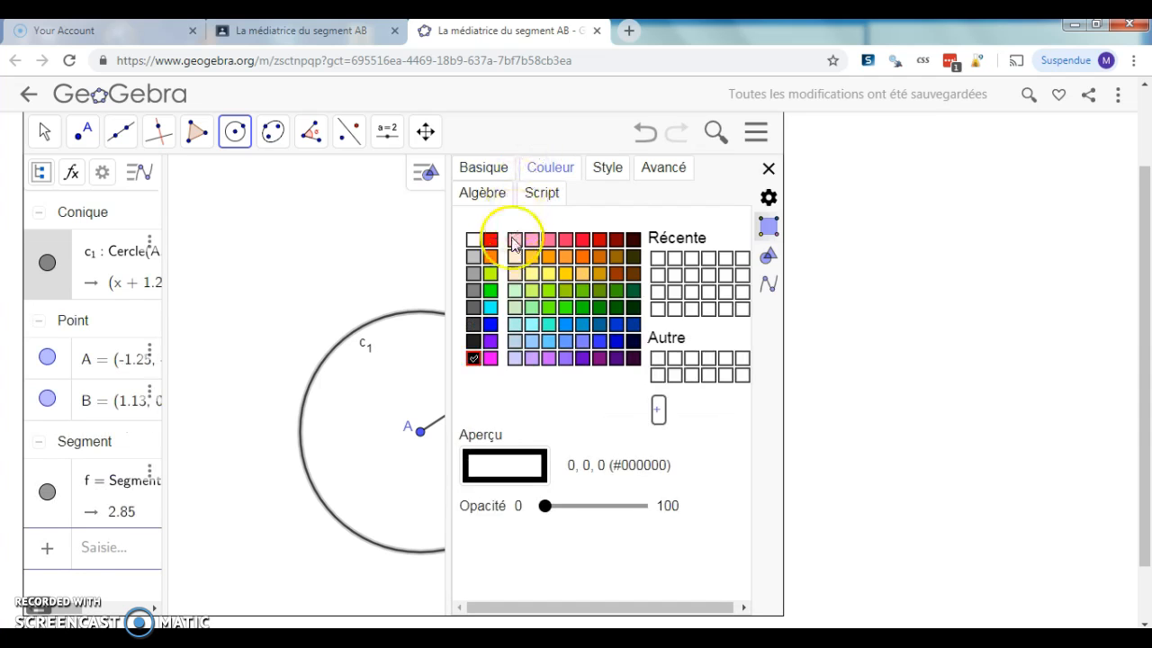
click(490, 308)
Step: Set circle c₁'s line thickness to 2 and its line style to dashed, and close its properties
click(606, 170)
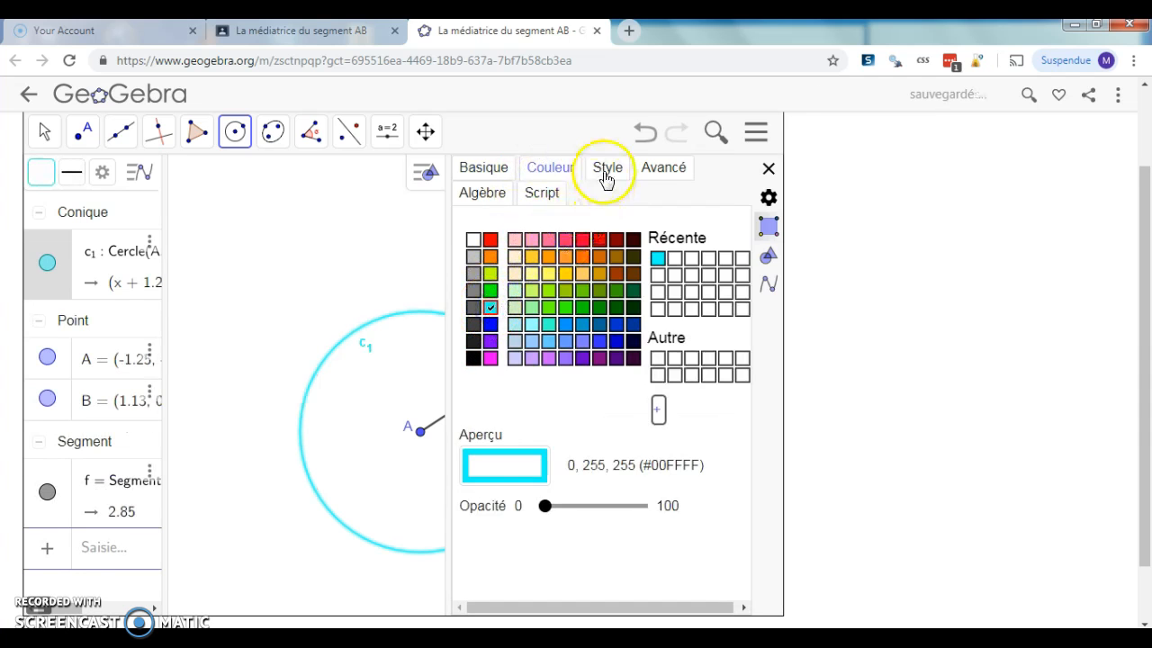
click(506, 246)
mouse_move(507, 248)
mouse_down()
mouse_move(476, 246)
mouse_move(491, 249)
mouse_up()
click(560, 328)
click(597, 363)
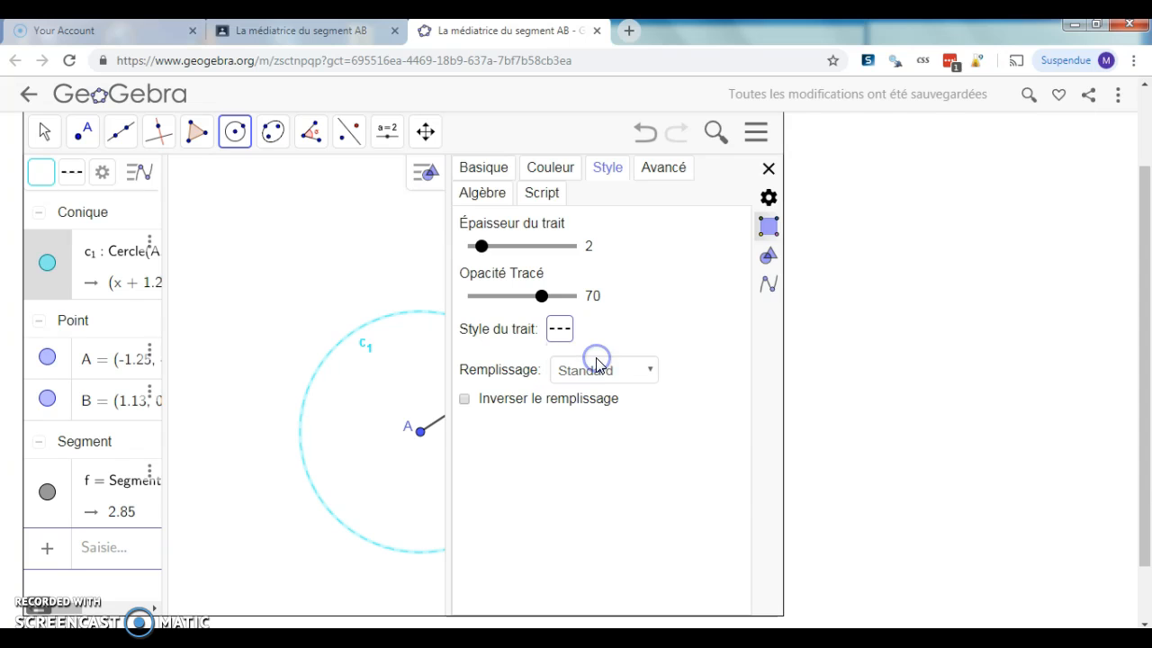
click(768, 169)
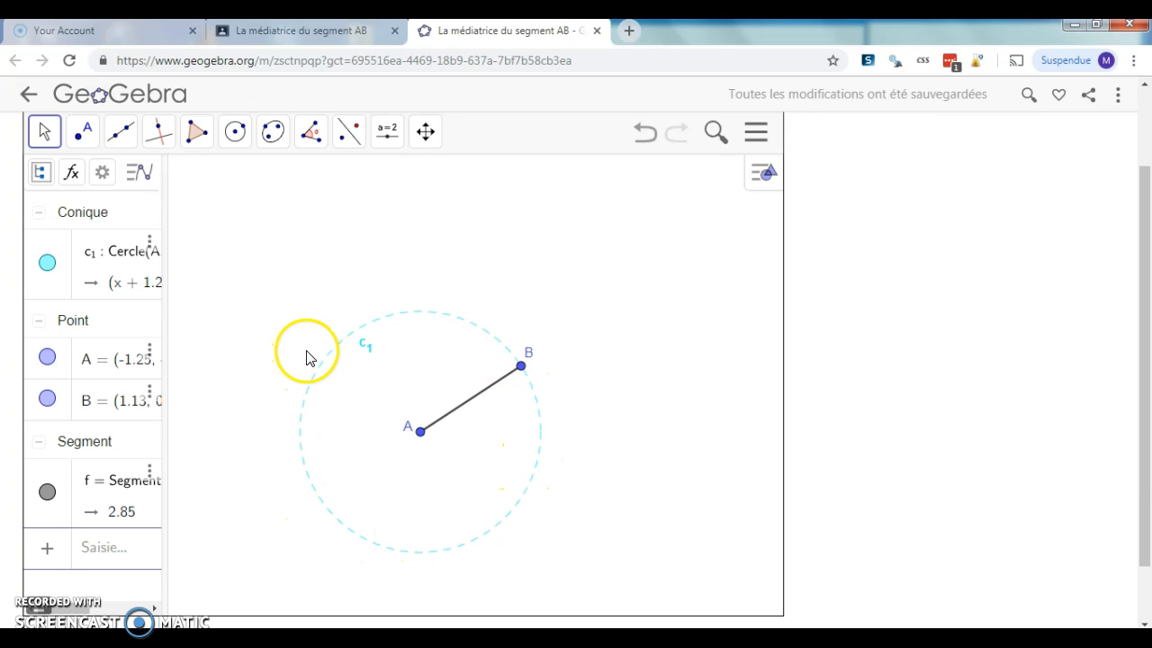
Step: Draw a second circle centred on point B and passing through point A with the Cercle (centre-point) tool
click(240, 150)
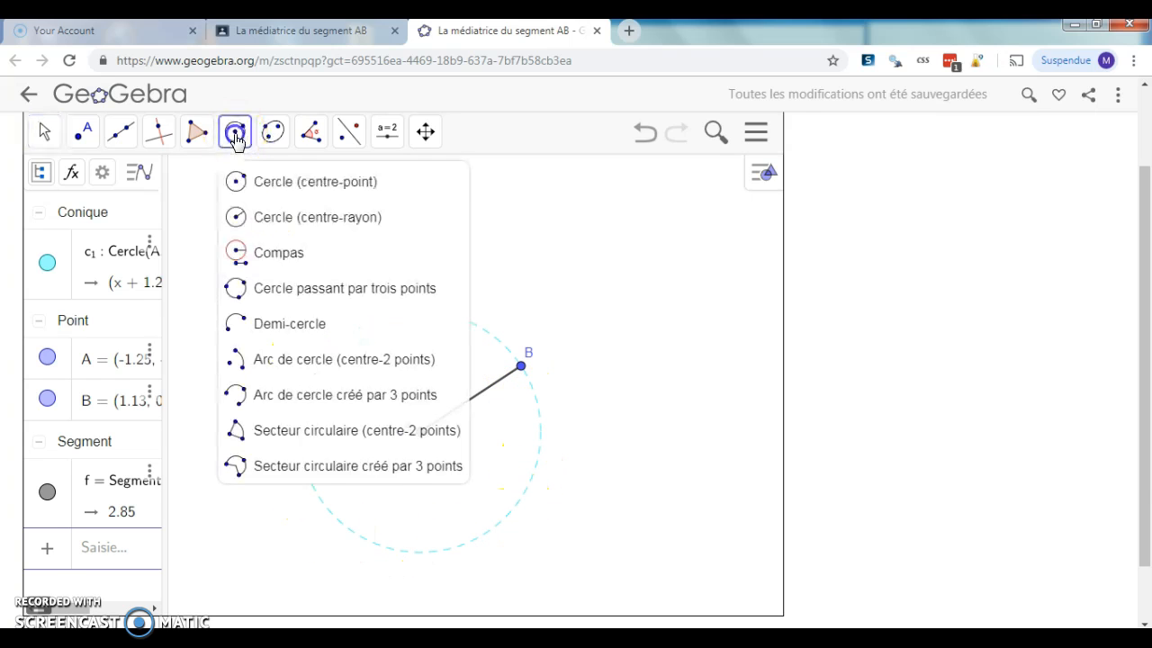
click(263, 177)
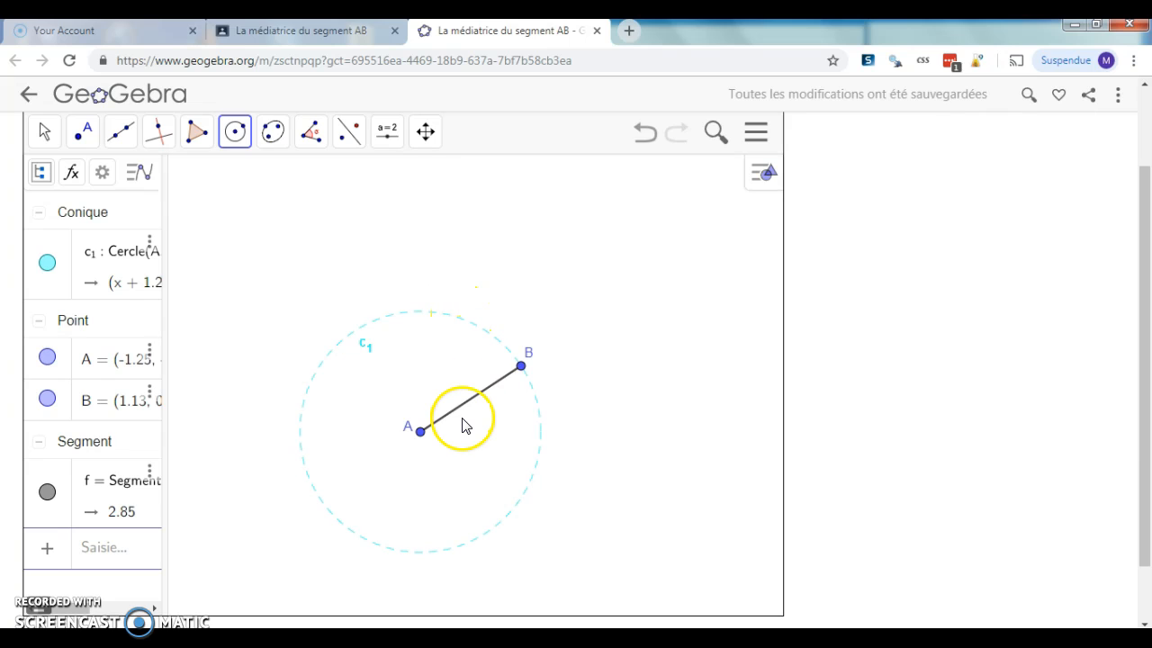
click(522, 367)
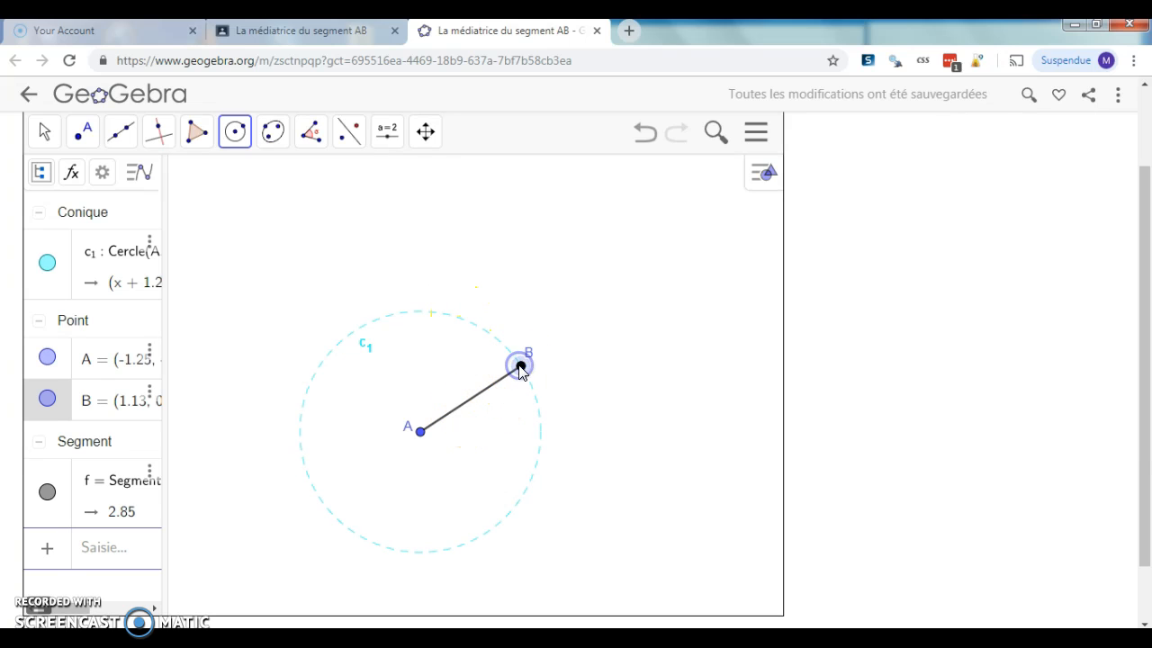
click(421, 432)
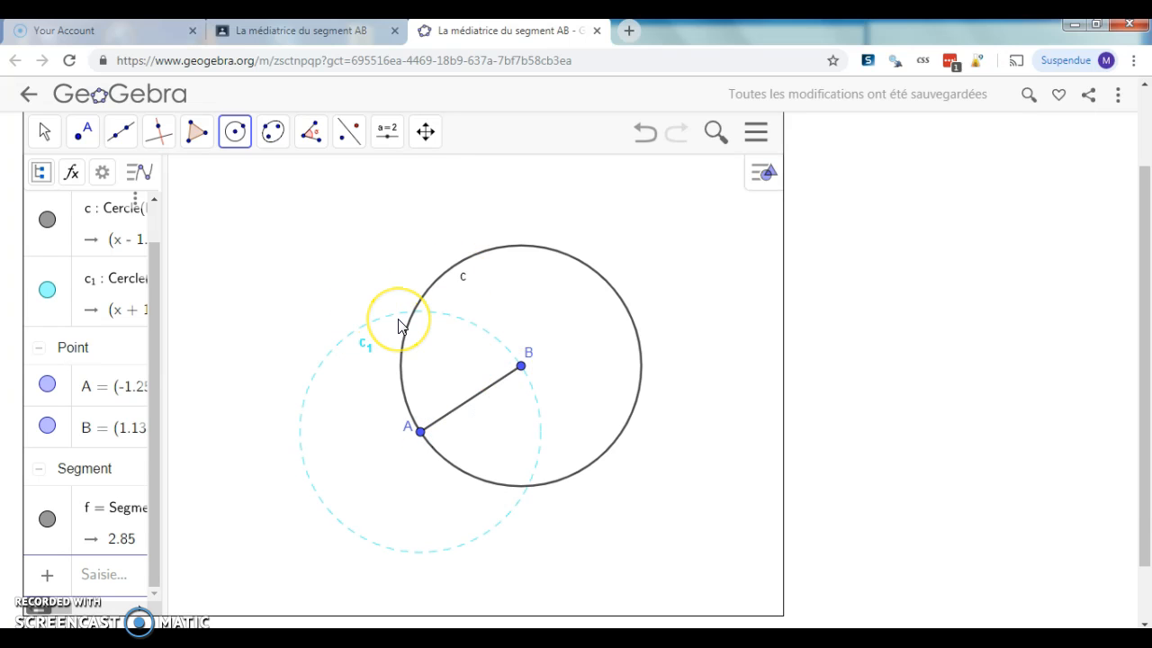
Step: Rename the circle centred on B as c_2 and colour it the same cyan as c₁
right_click(485, 249)
click(540, 410)
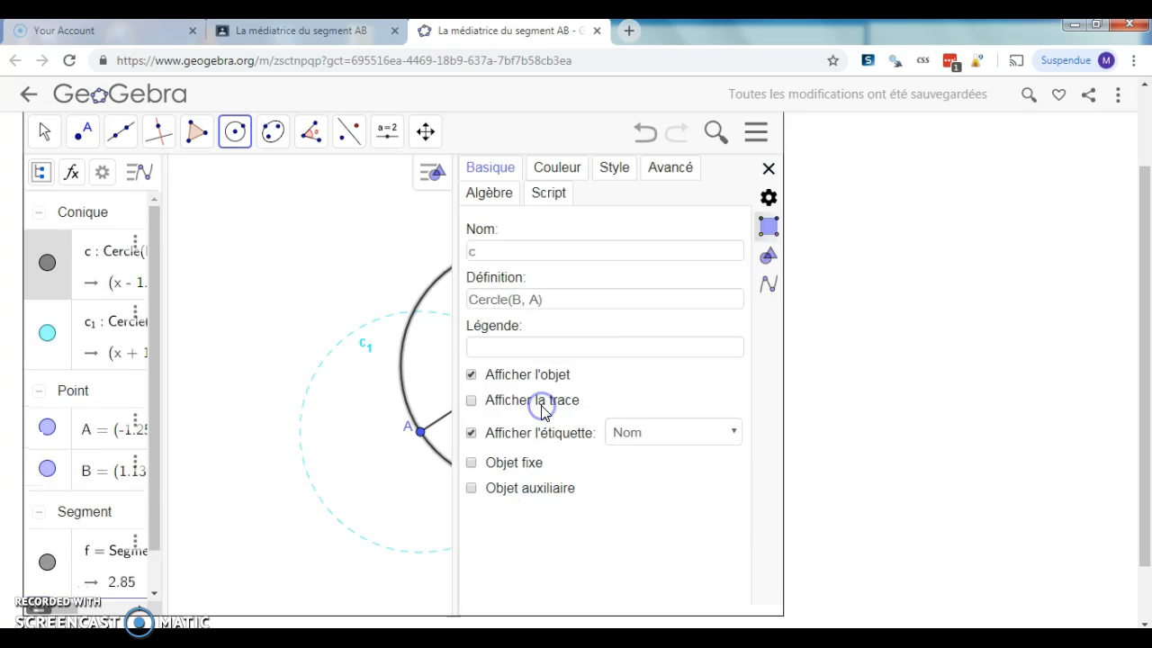
click(497, 250)
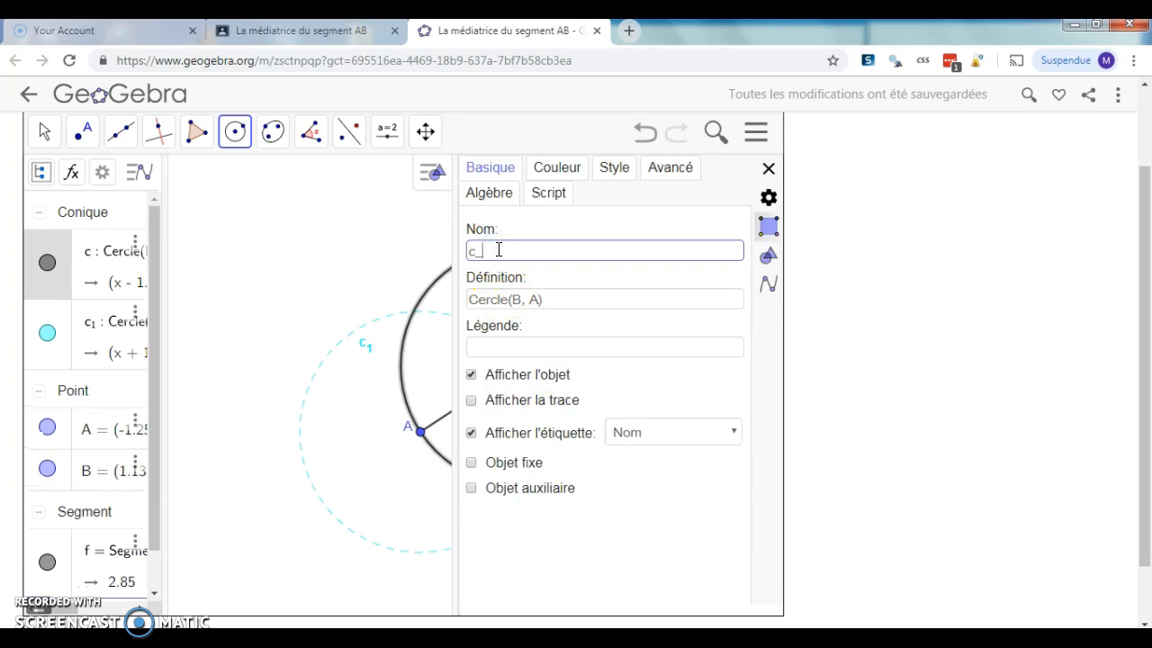
click(554, 168)
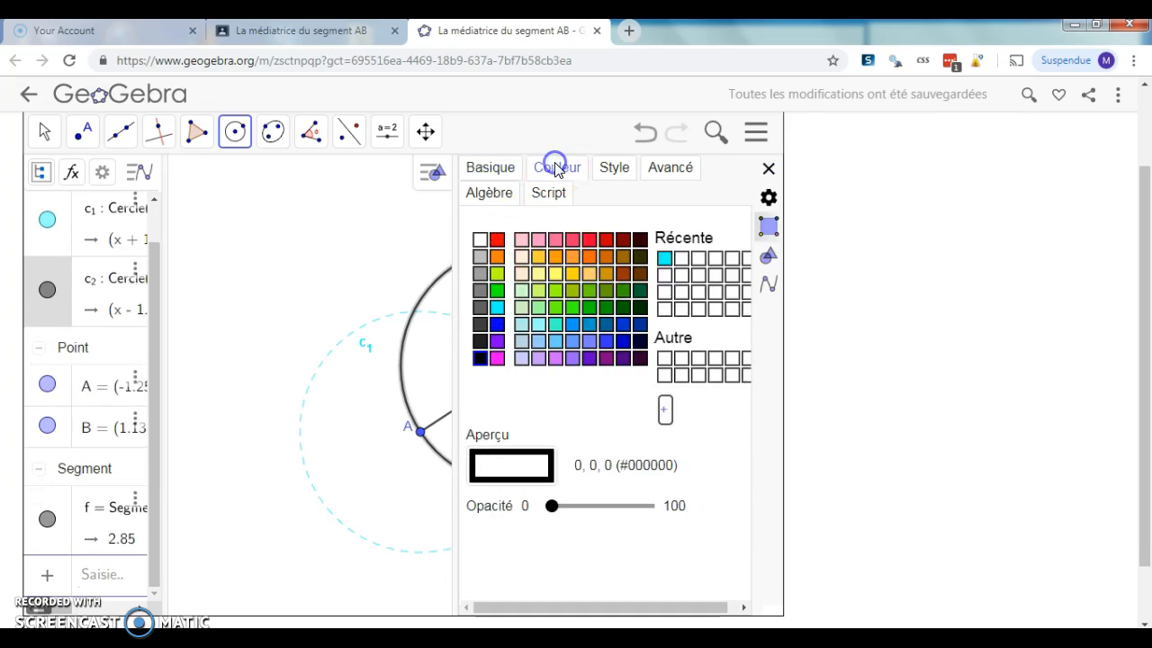
click(497, 307)
Step: Set circle c₂'s line thickness to 2 and its line style to dashed, and close its properties
click(614, 167)
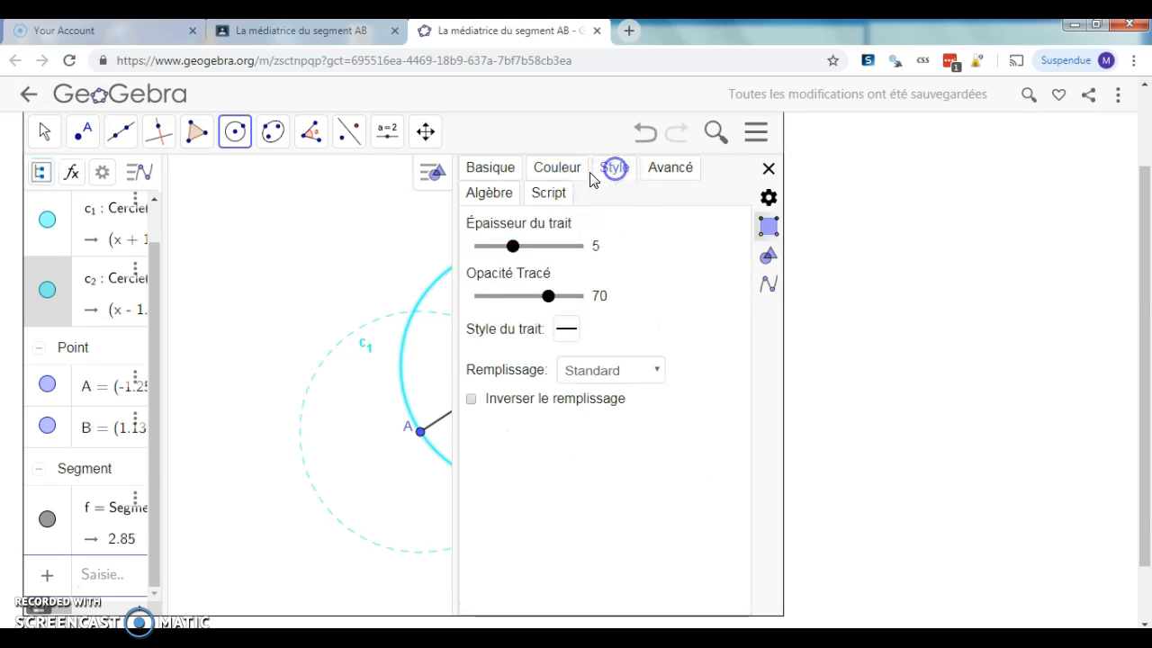
drag(512, 246, 501, 246)
click(566, 328)
click(597, 361)
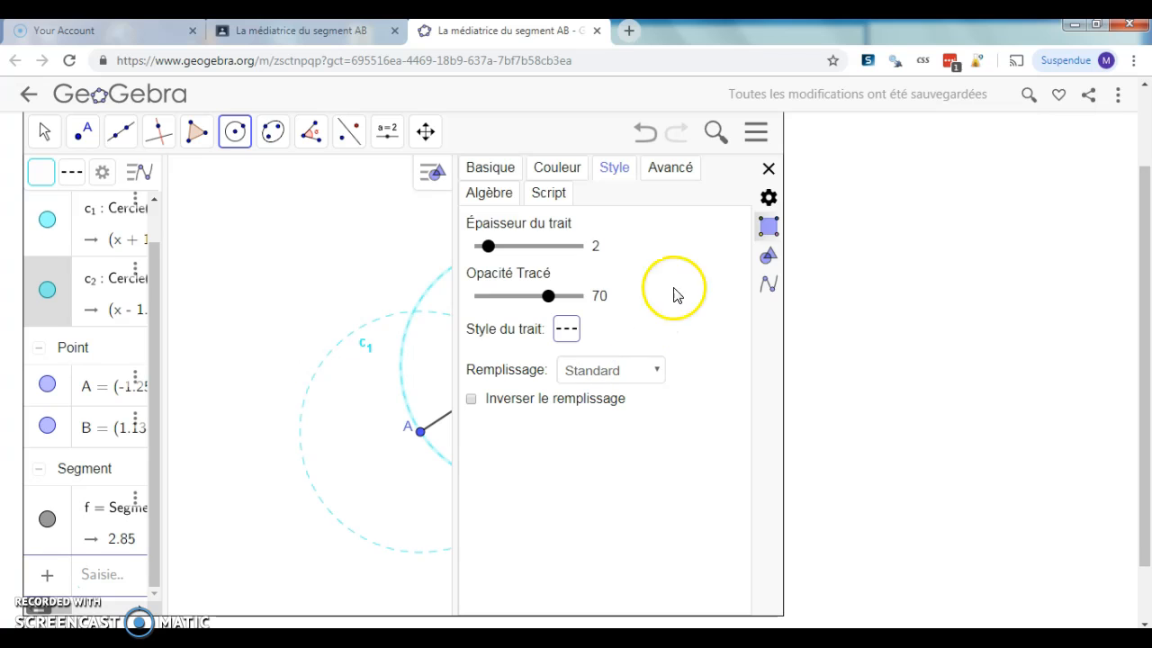
click(766, 166)
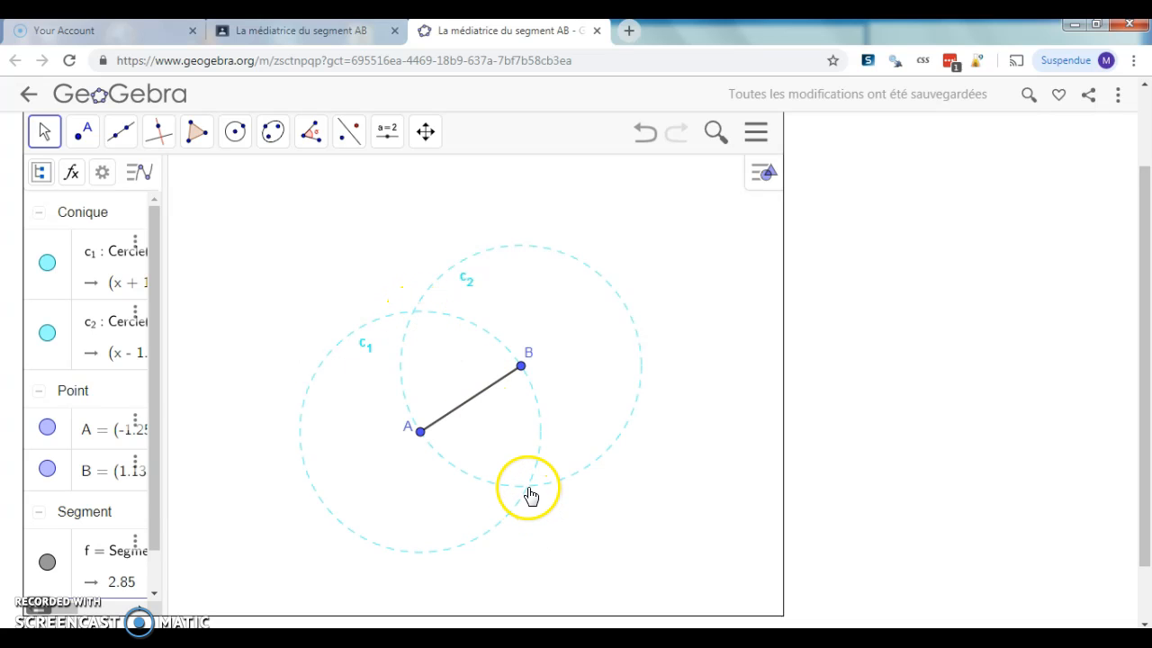
Step: Create the intersection points of circles c₁ and c₂ with the Intersection tool
click(81, 135)
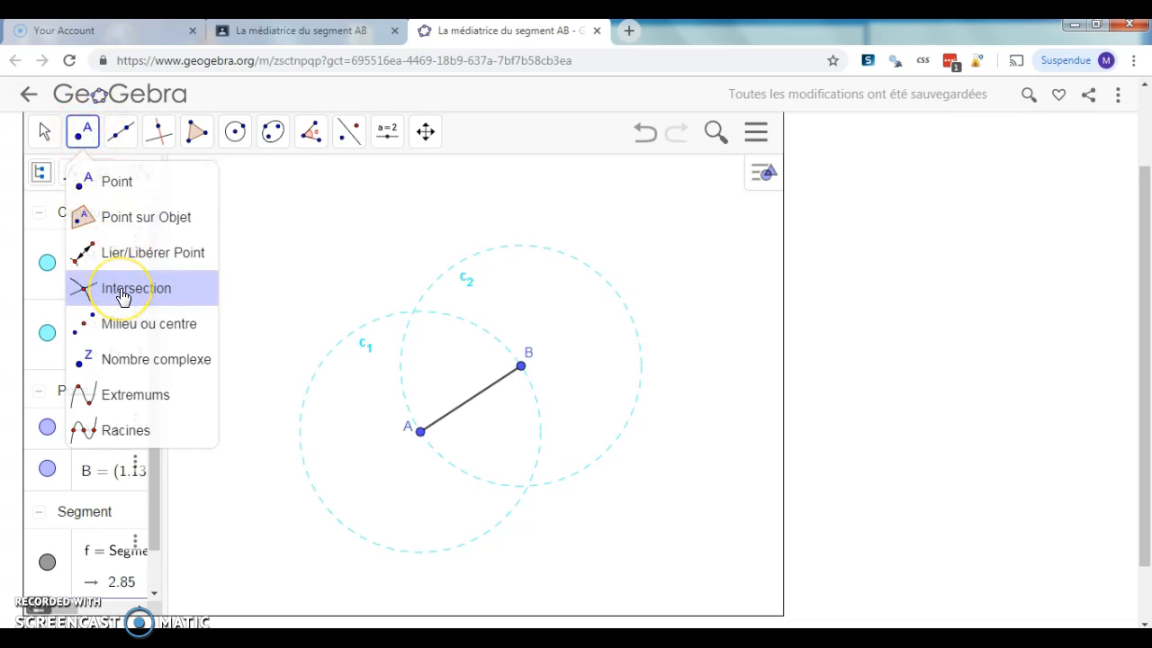
click(93, 134)
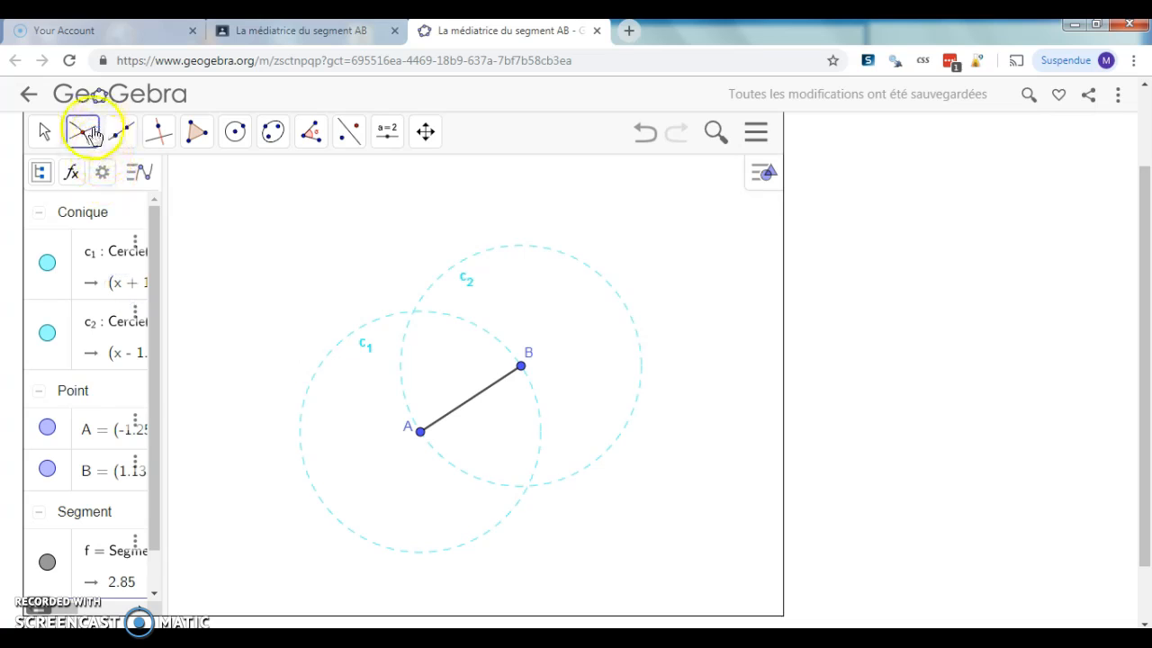
click(330, 356)
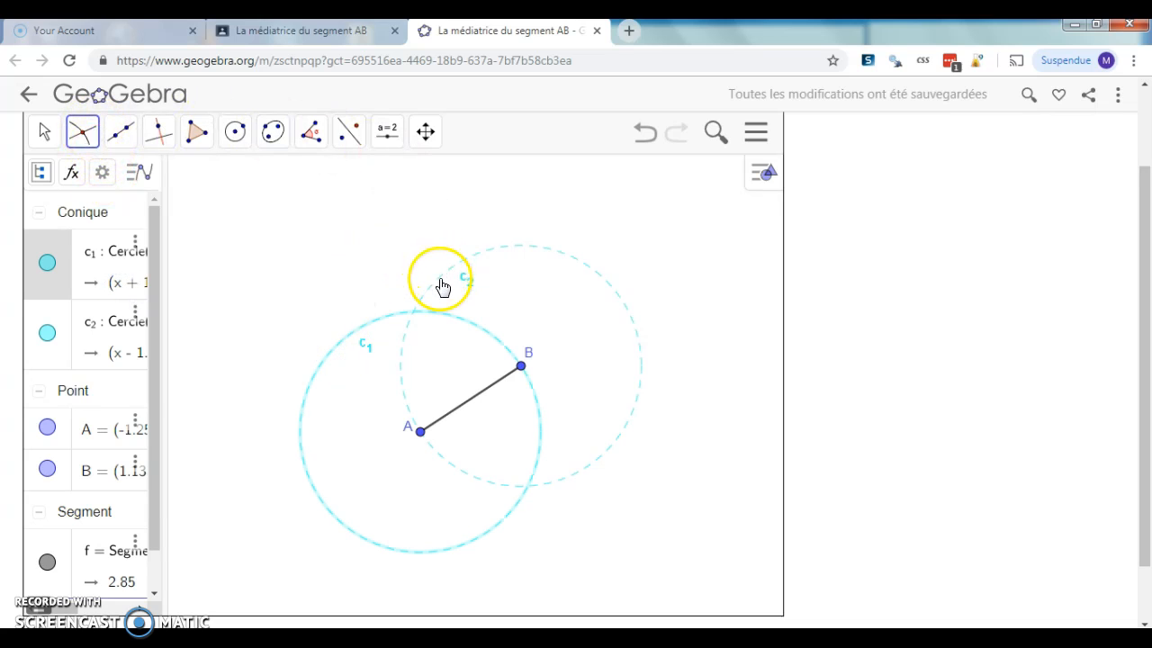
click(441, 284)
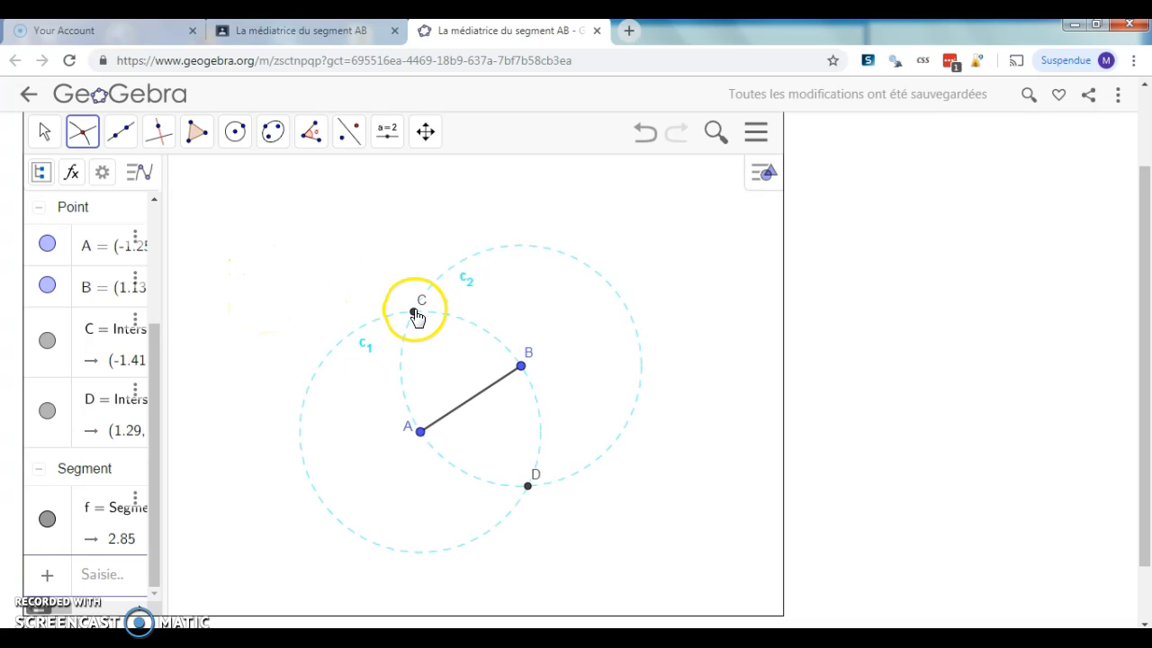
Step: Draw a straight line through the circle intersection points C and D with the Line tool
click(123, 146)
click(165, 185)
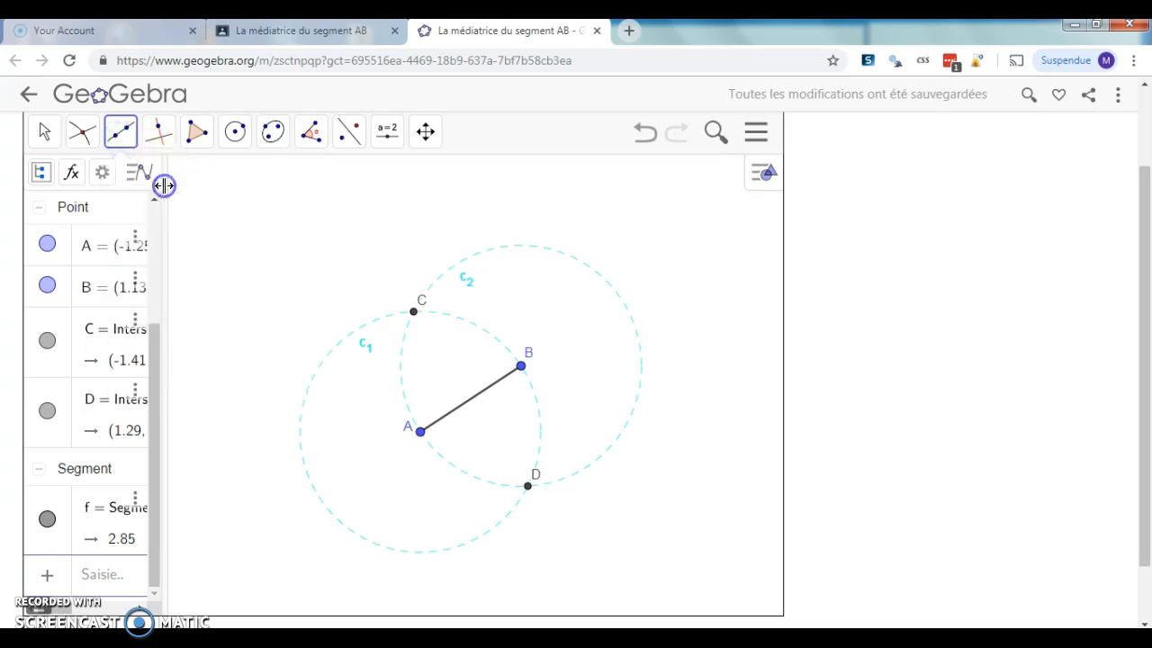
click(414, 313)
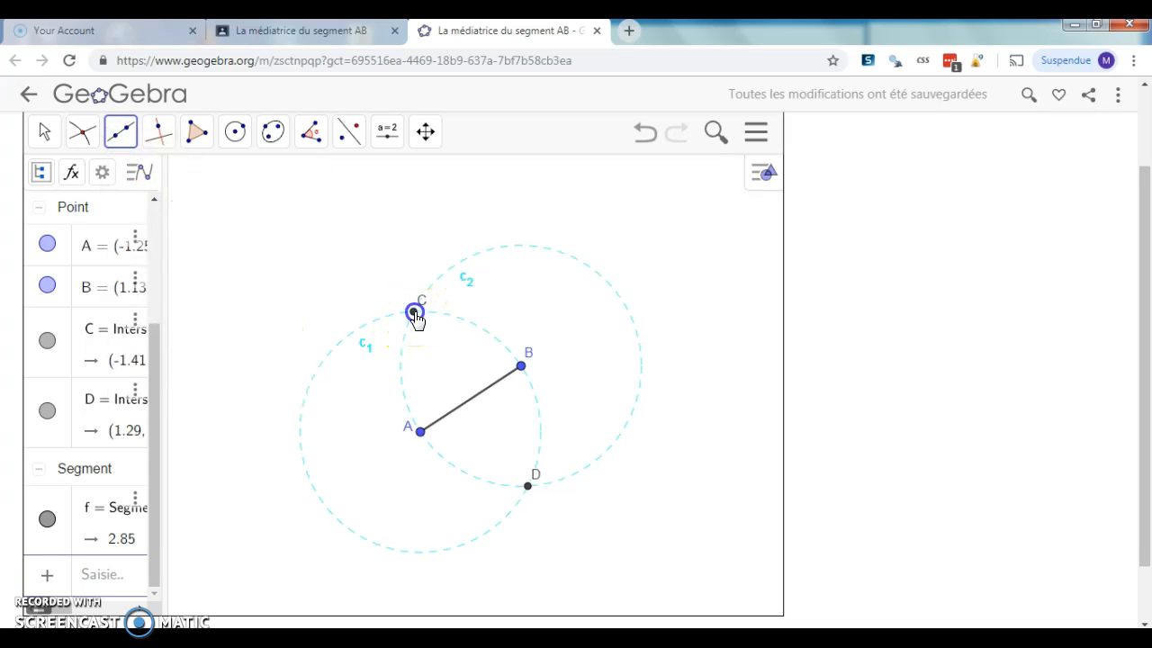
click(528, 486)
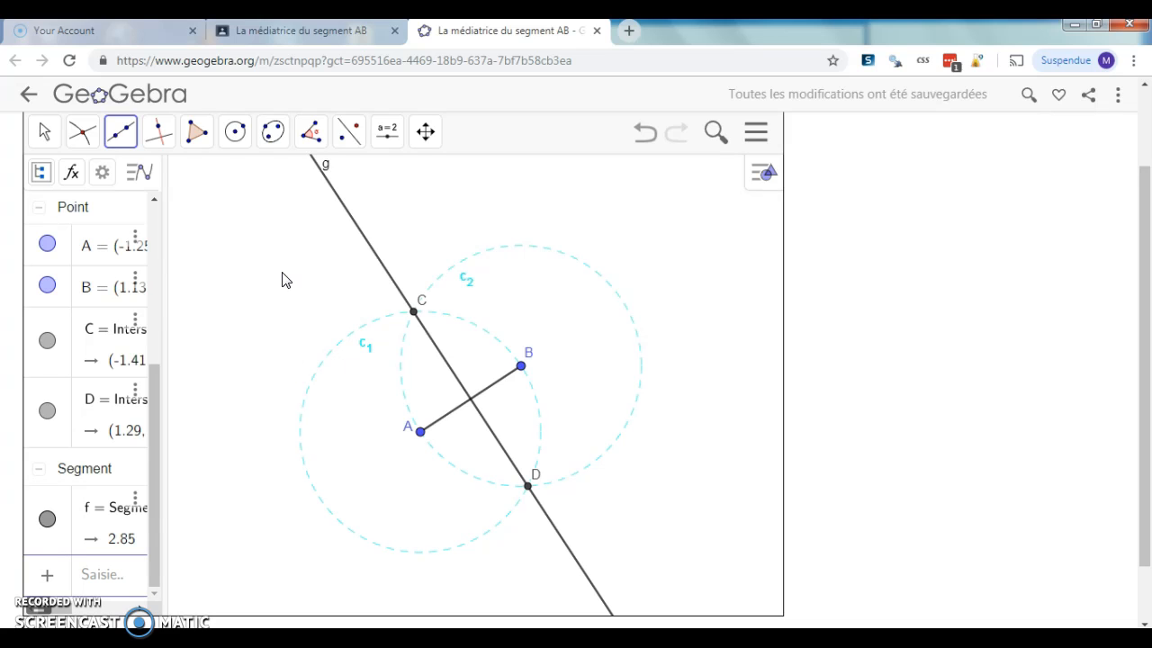
Step: Hide the label of line CD and colour the line red
right_click(351, 223)
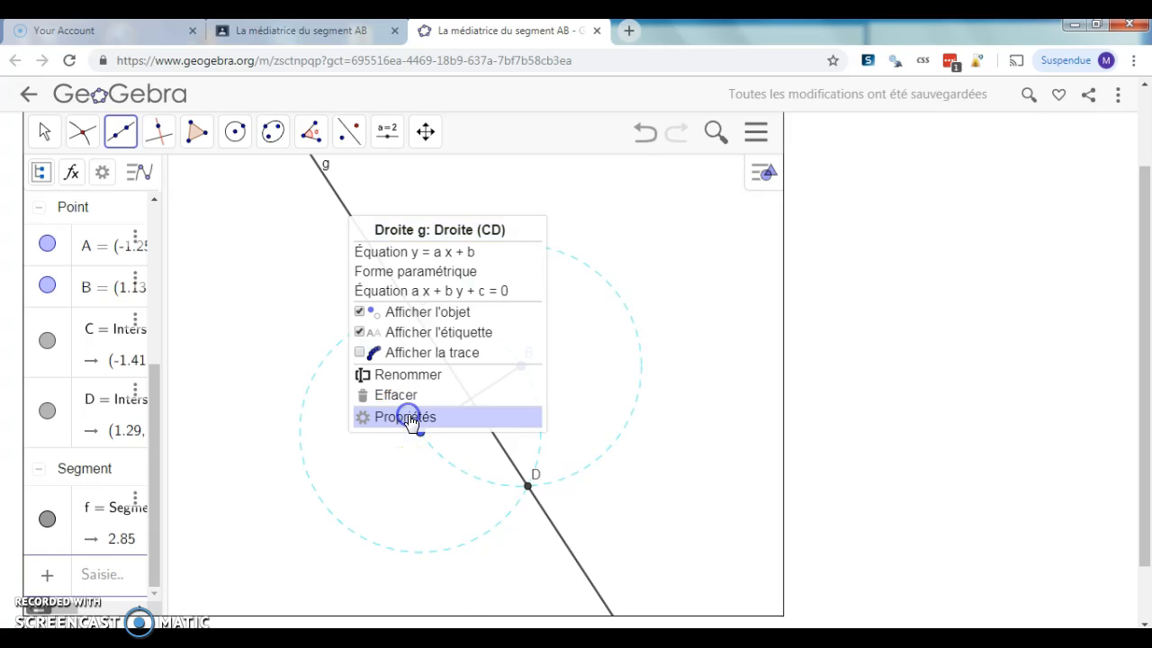
click(408, 417)
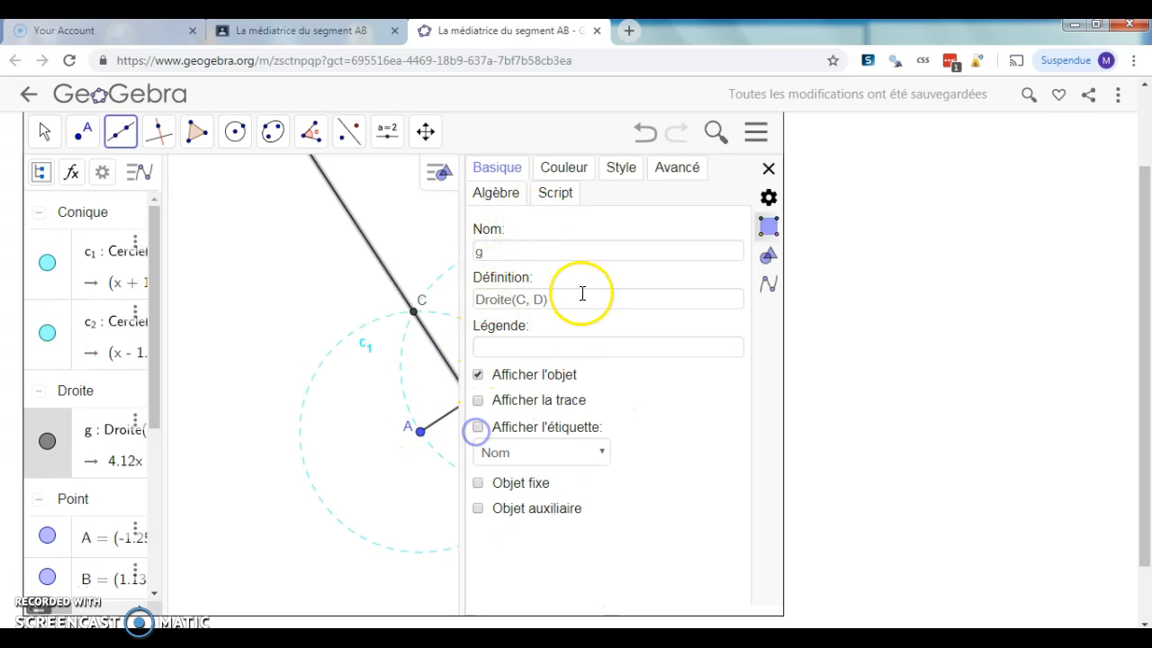
click(574, 167)
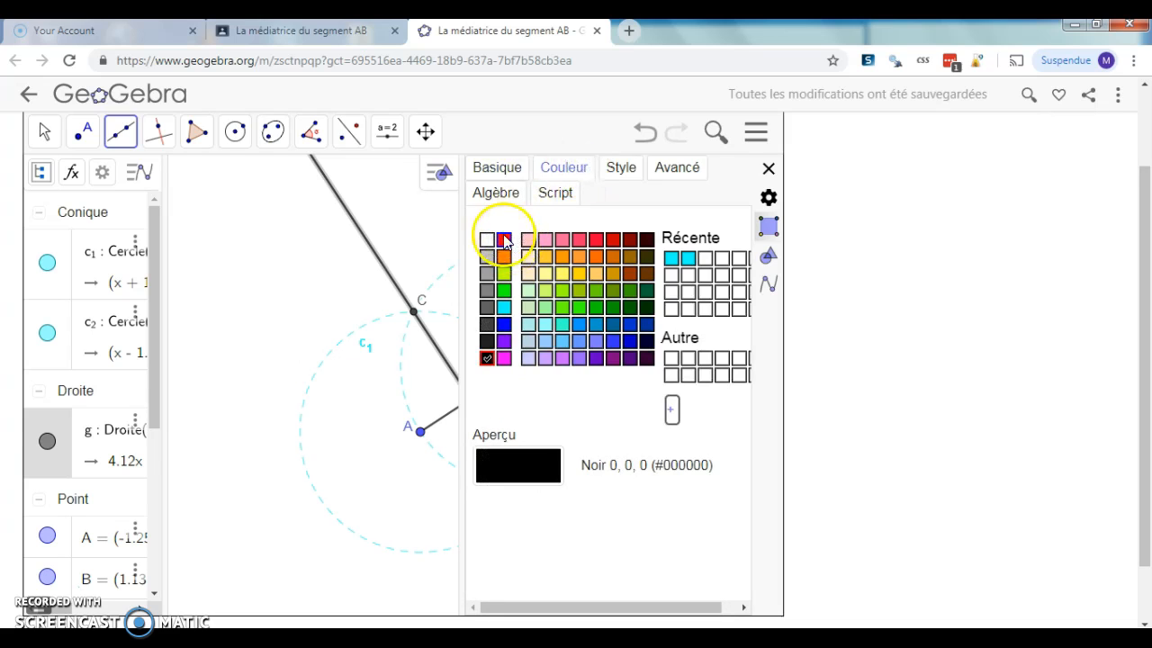
click(504, 239)
Step: Set line CD's thickness to 8 and close its properties
click(618, 168)
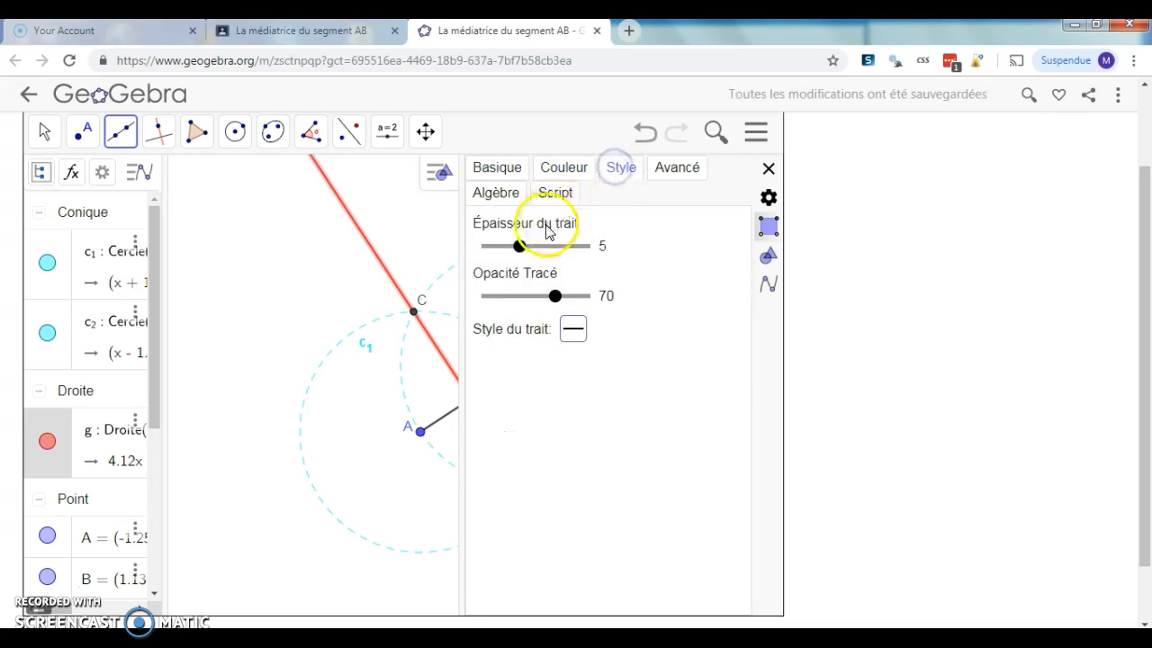
drag(520, 246, 544, 245)
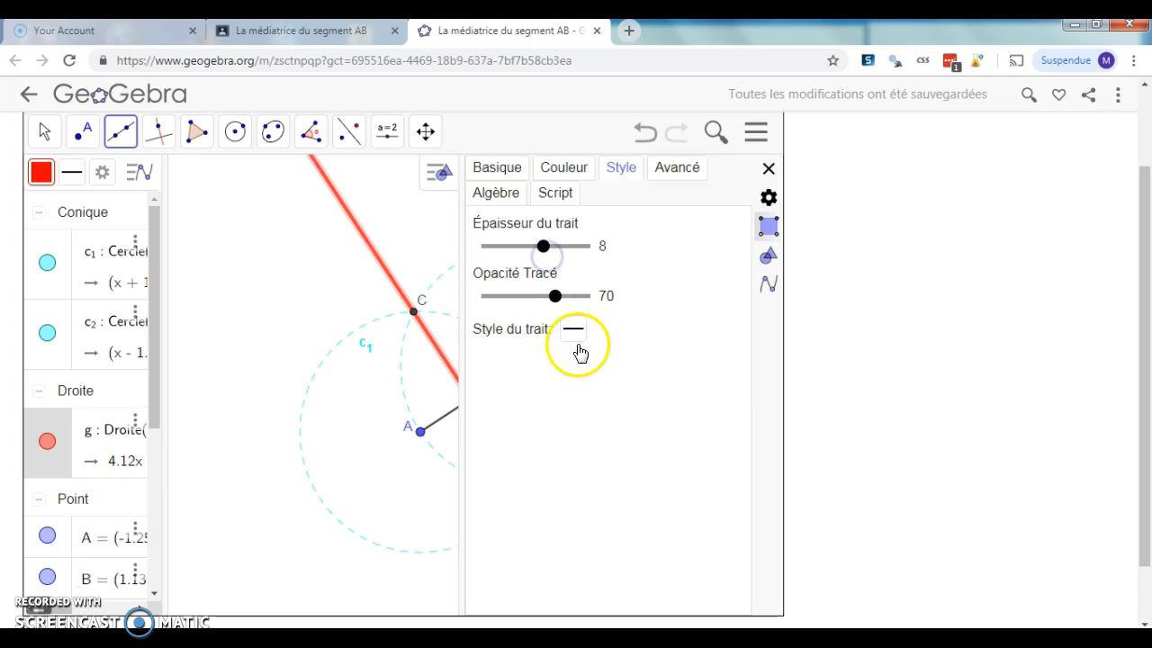
click(770, 171)
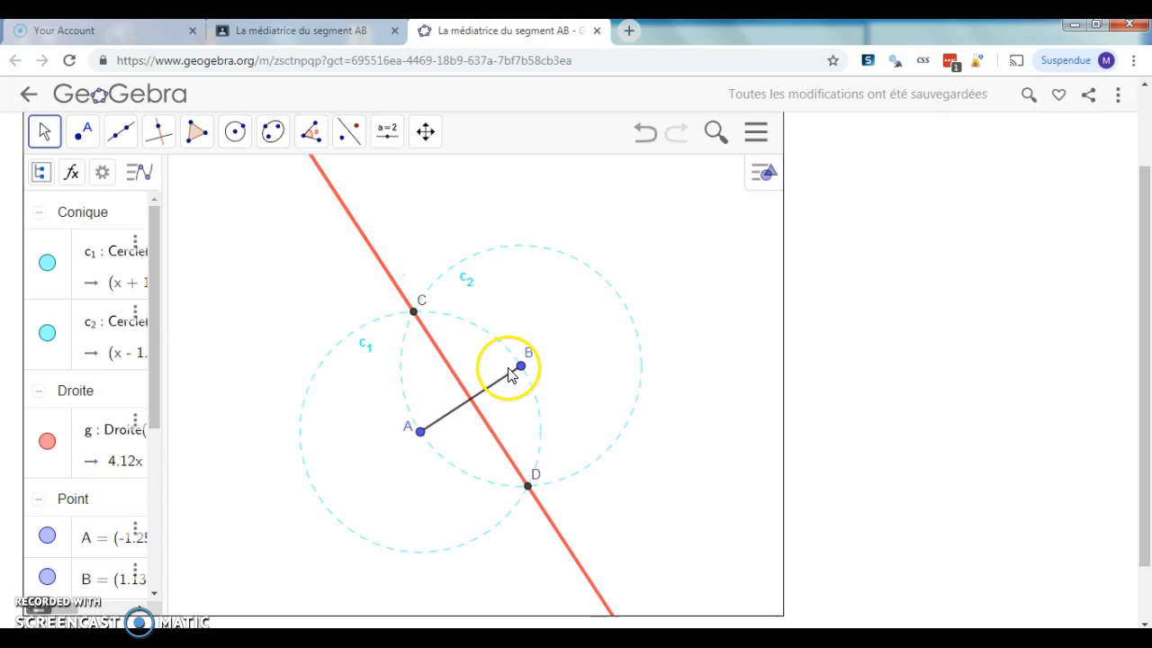
Step: Move point B slightly up and to the right to test the perpendicular bisector construction
mouse_move(522, 367)
mouse_down()
mouse_move(525, 419)
mouse_move(550, 404)
mouse_move(548, 362)
mouse_move(524, 386)
mouse_move(567, 331)
mouse_move(498, 300)
mouse_move(542, 317)
mouse_move(521, 409)
mouse_move(551, 393)
mouse_move(478, 326)
mouse_move(499, 313)
mouse_move(547, 402)
mouse_move(548, 352)
mouse_move(550, 401)
mouse_move(567, 413)
mouse_move(537, 336)
mouse_move(550, 348)
mouse_move(544, 363)
mouse_up()
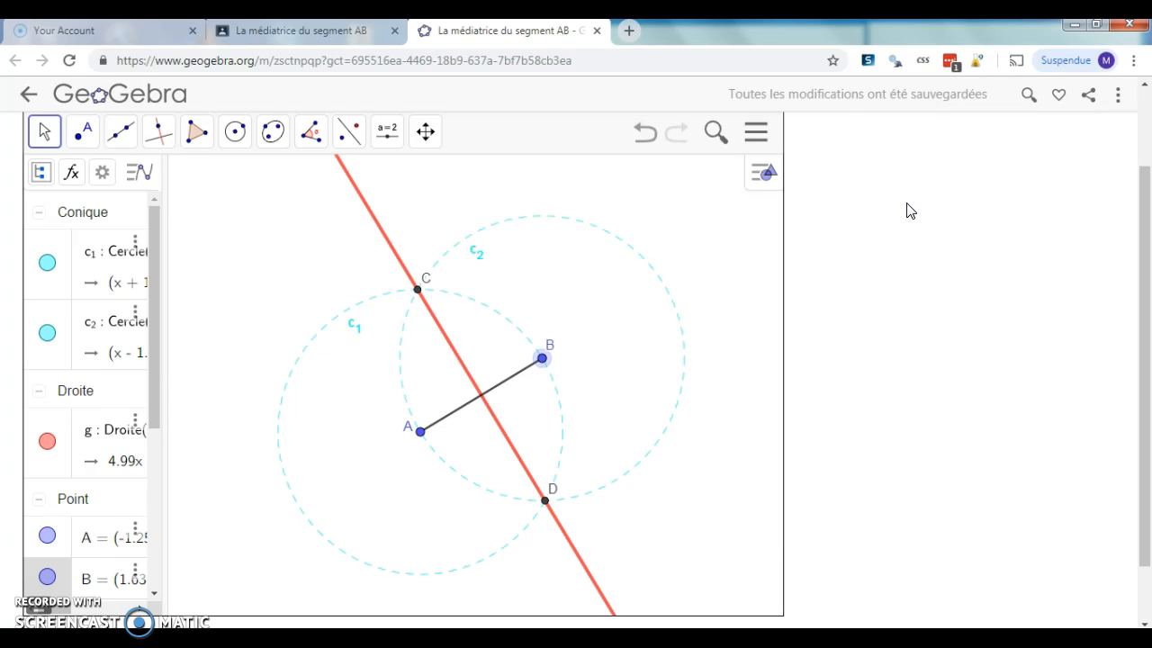
Step: Submit the GeoGebra construction, then turn in the assignment "La médiatrice du segment AB" in Google Classroom and confirm
drag(1137, 292, 1140, 367)
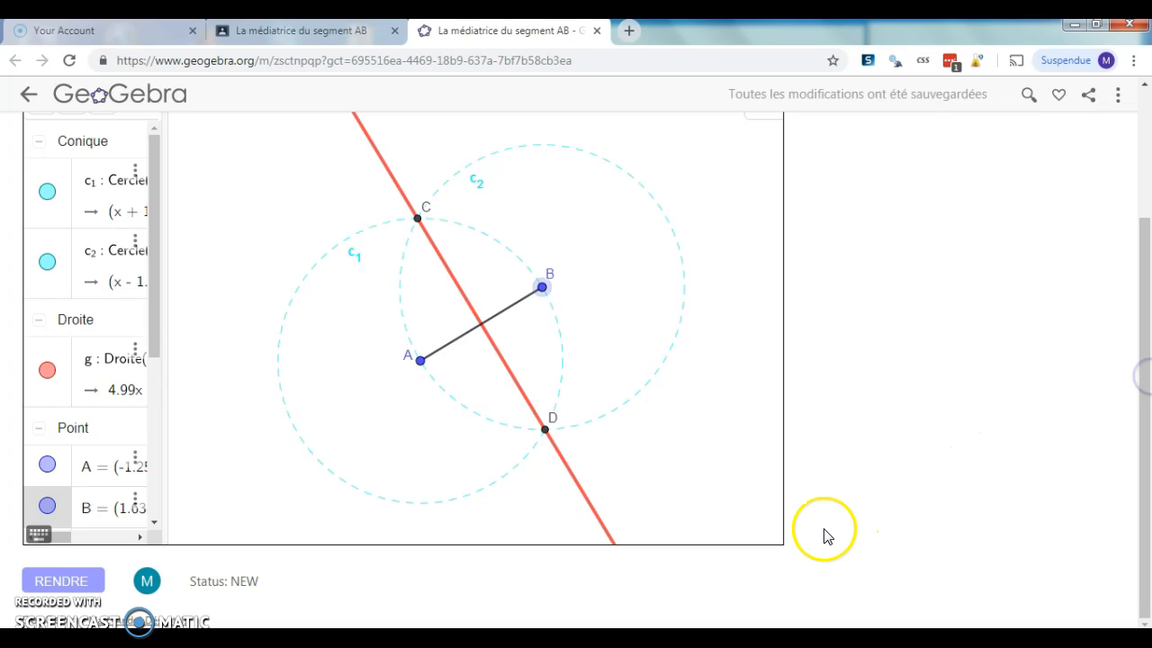
click(68, 582)
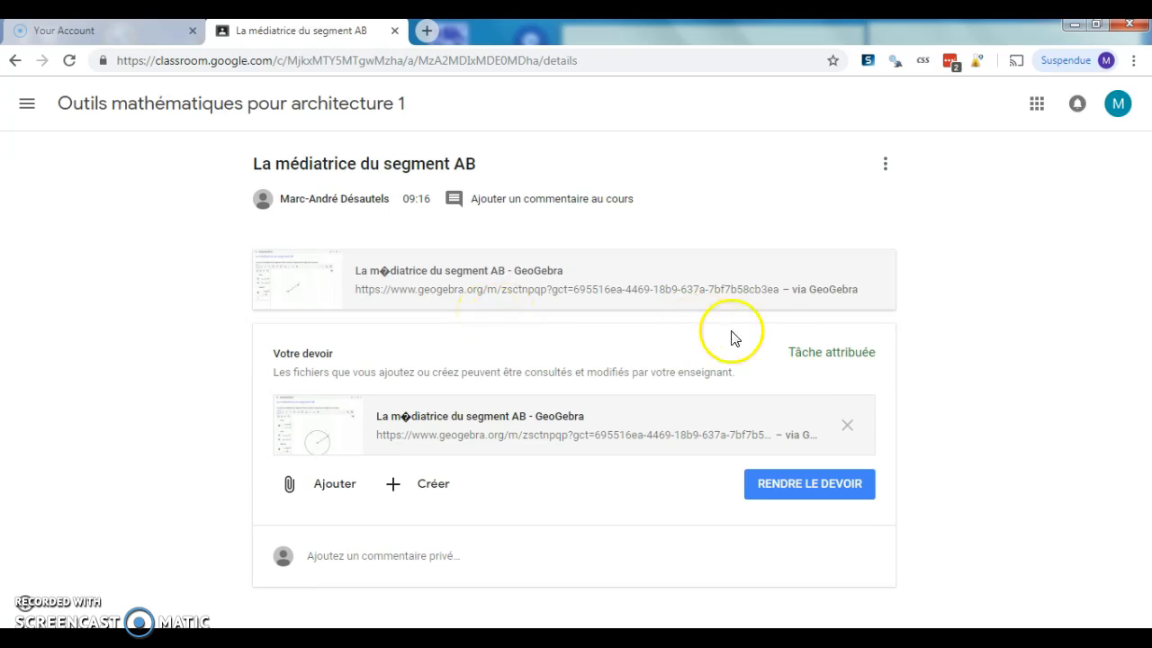
click(811, 491)
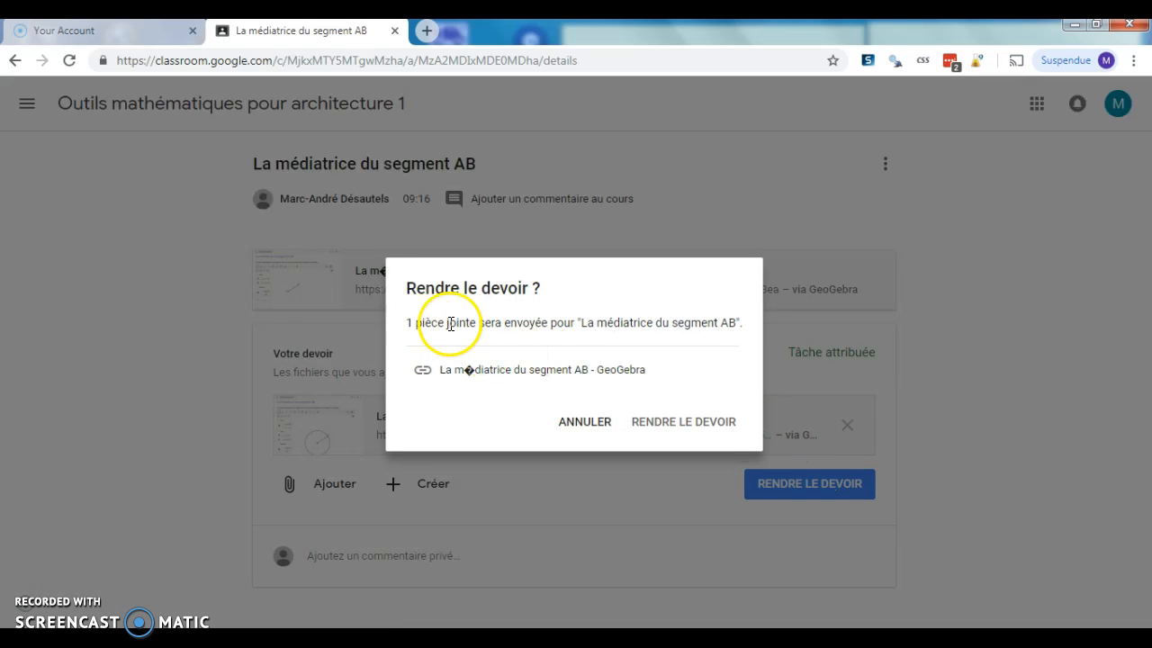
click(689, 423)
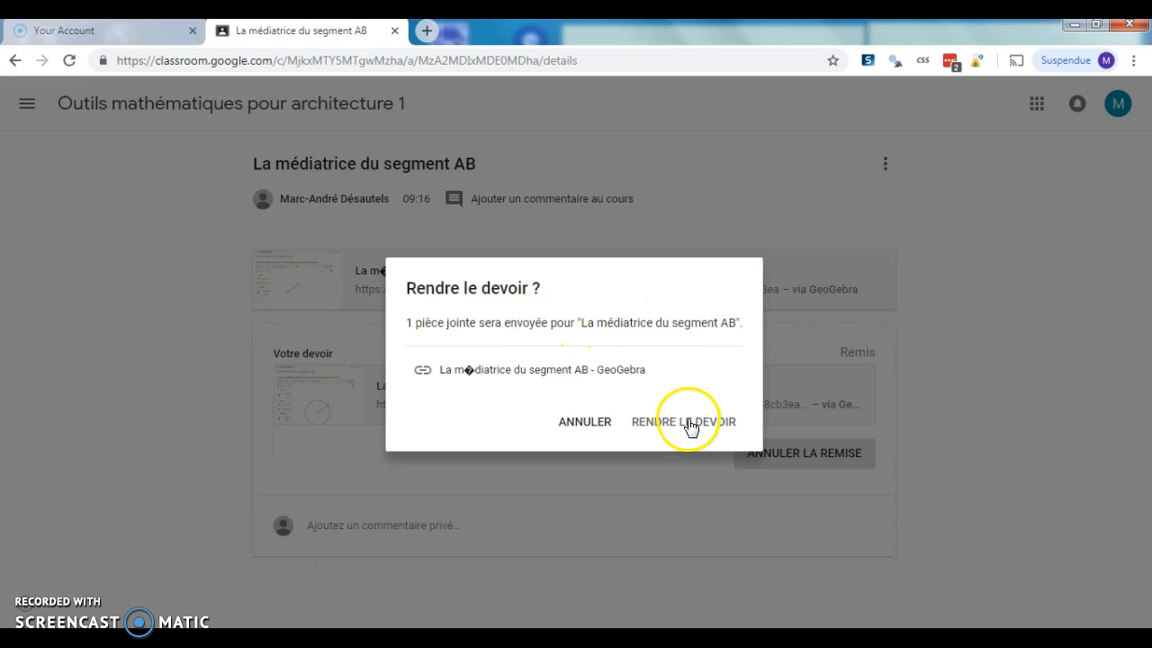